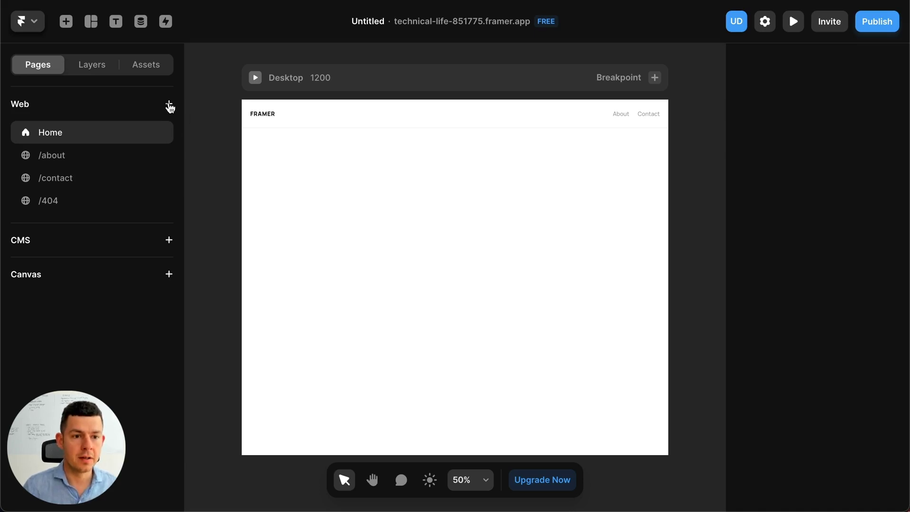
# - Open the new page's settings and set its title to Blog
pyautogui.click(169, 105)
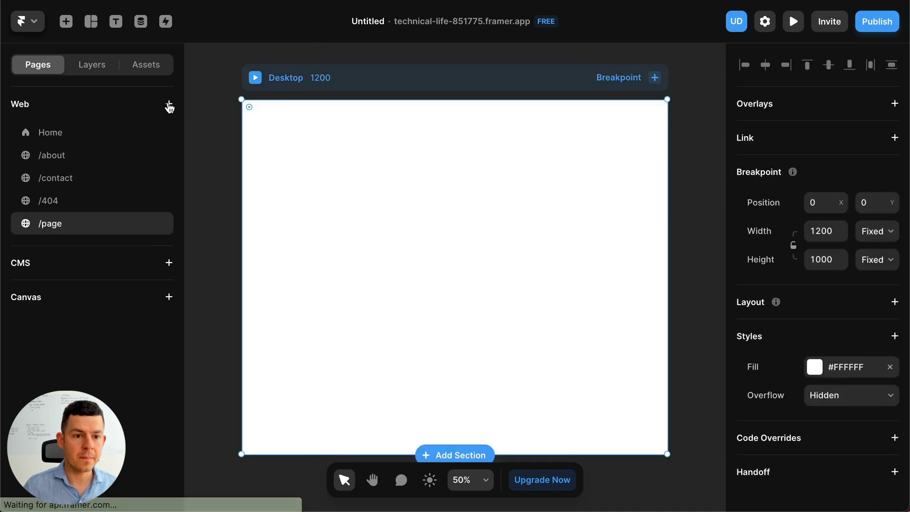
pyautogui.click(160, 225)
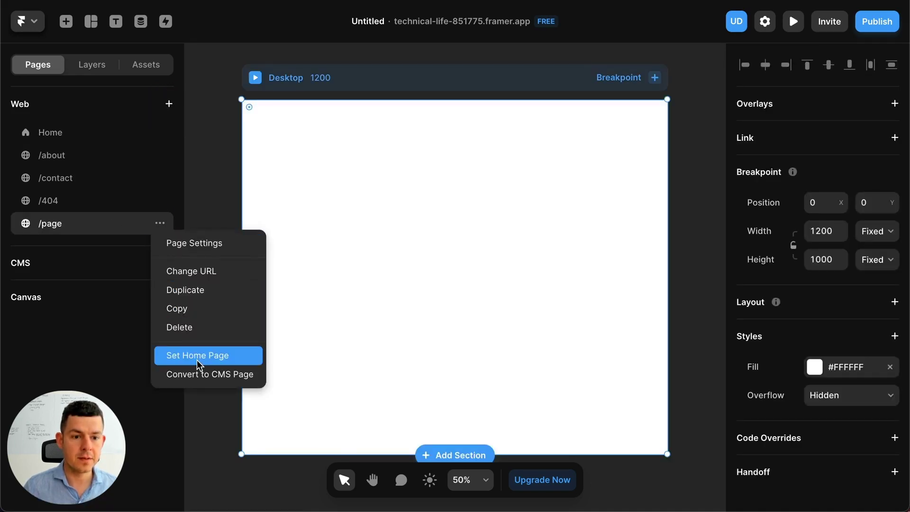
pyautogui.click(200, 248)
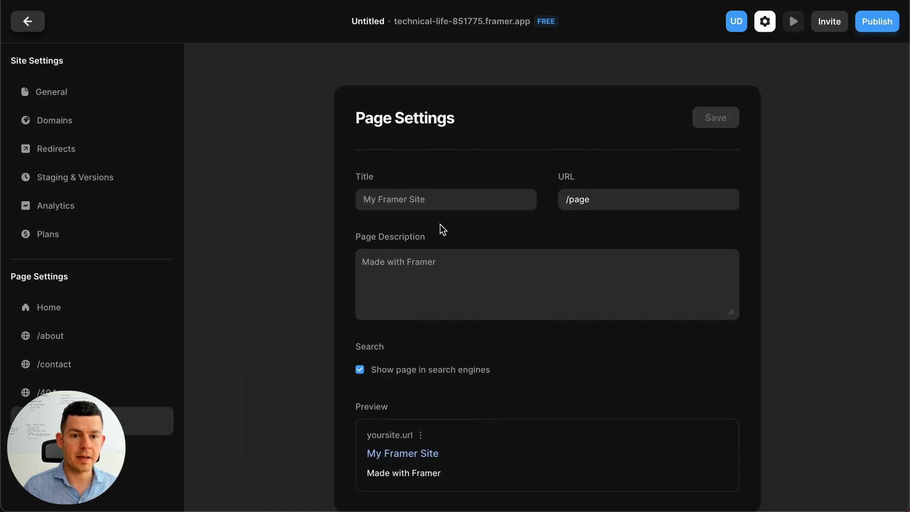
pyautogui.click(428, 201)
pyautogui.write('B')
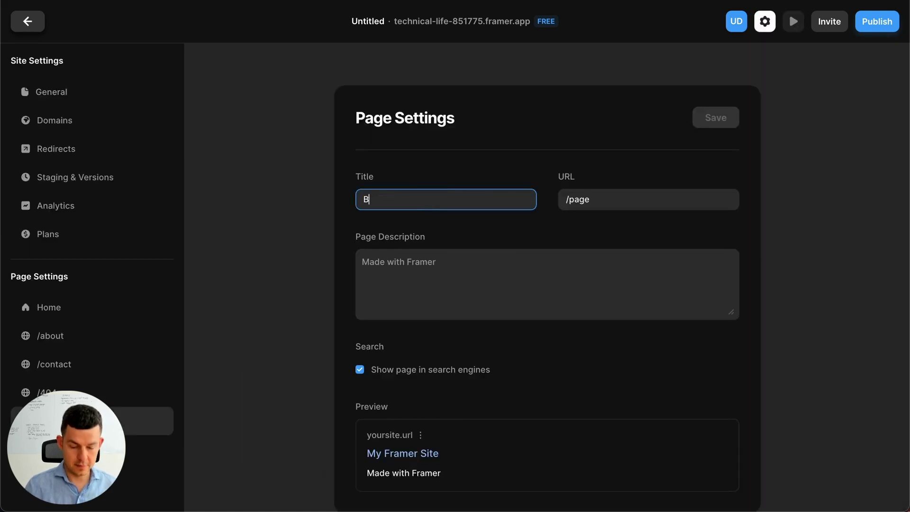
pyautogui.write('log')
# - Set the page URL to /blog, save, and go back to the canvas
pyautogui.press('Tab')
pyautogui.write('/bo')
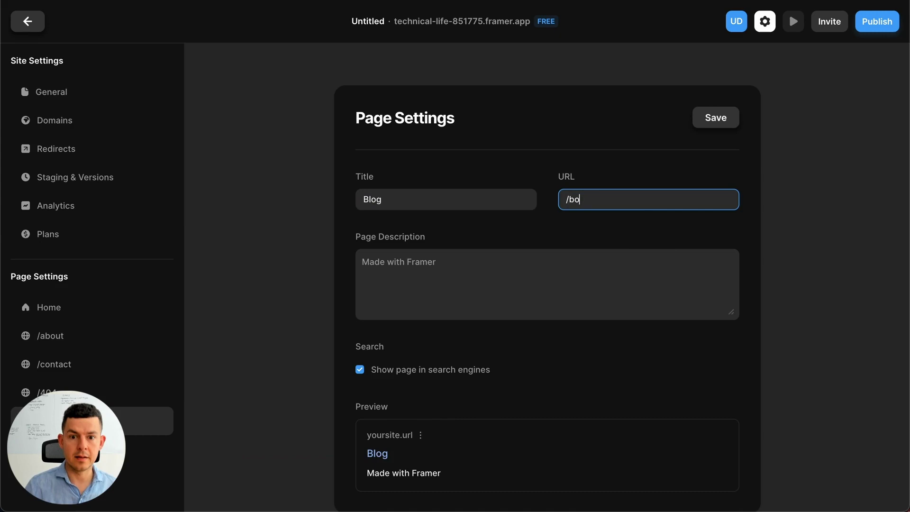
pyautogui.press('BackSpace')
pyautogui.write('log')
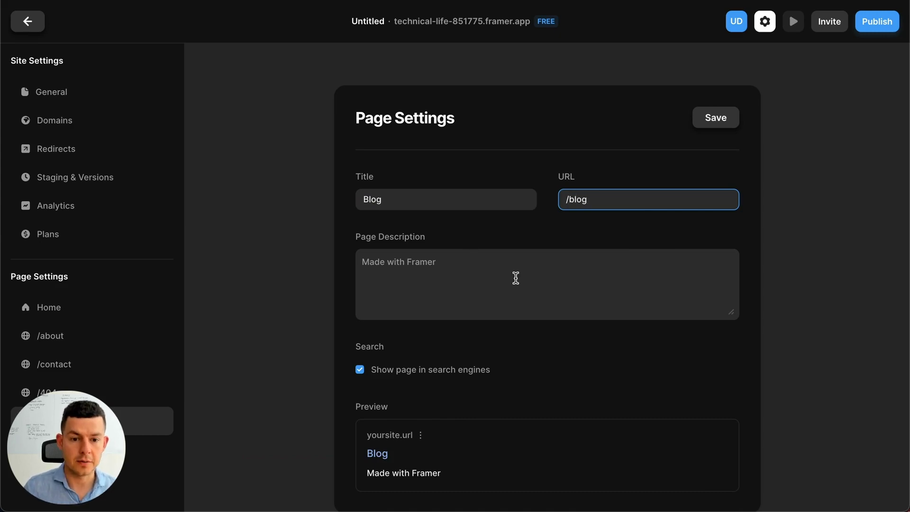
pyautogui.scroll(-3, 516, 277)
pyautogui.scroll(3, 515, 278)
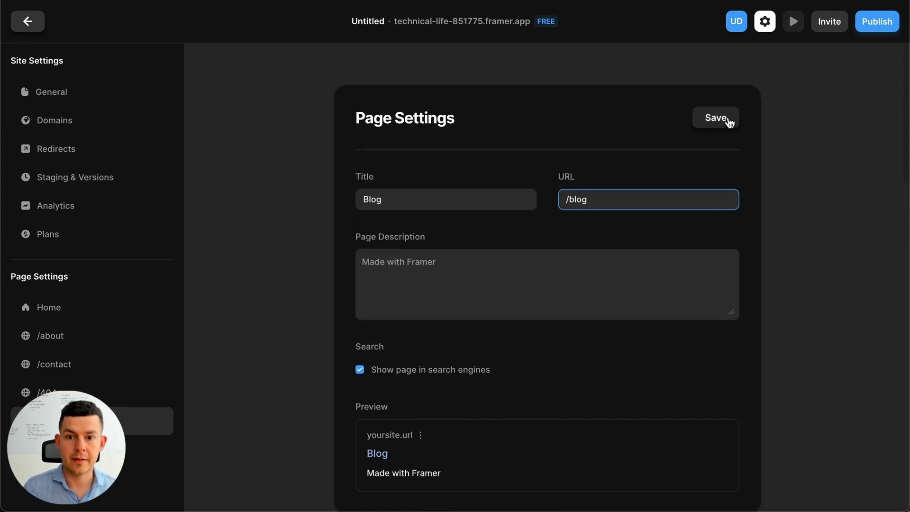
pyautogui.click(728, 122)
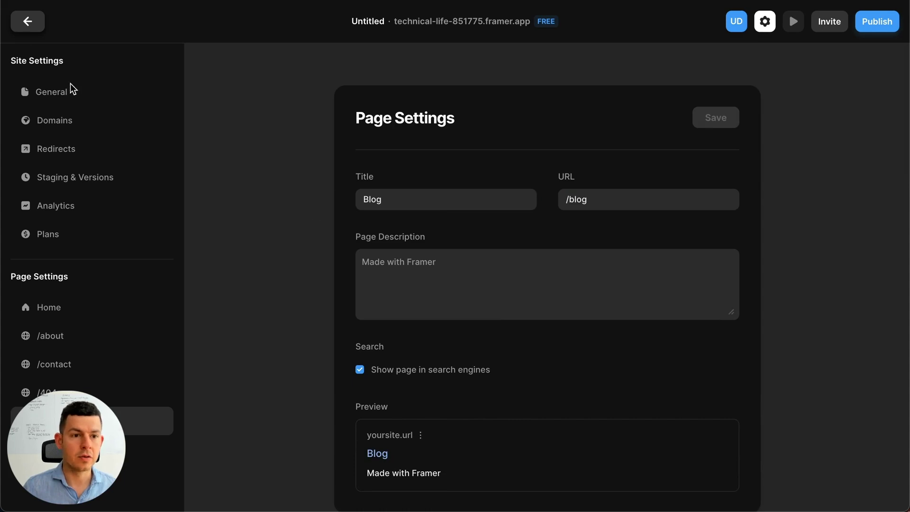
pyautogui.click(26, 24)
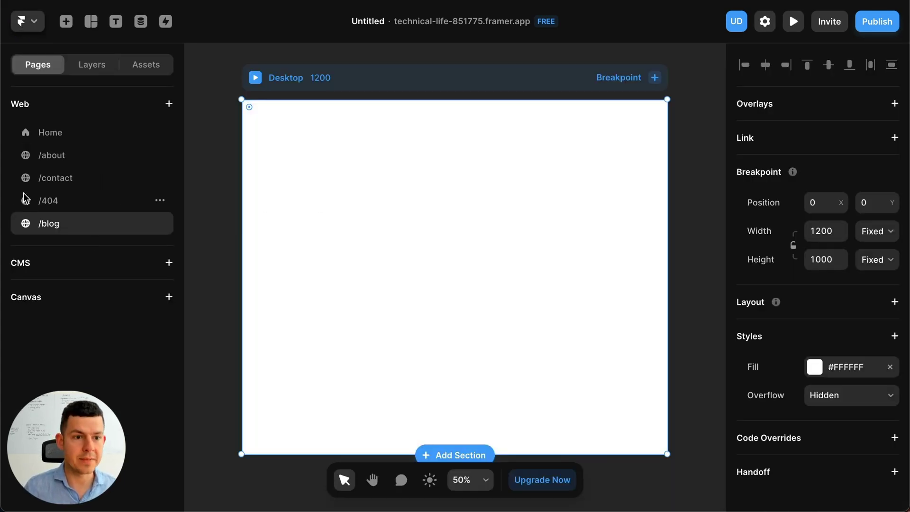
# - Add the white Topbar navigation at the page top and the white Footer below it
pyautogui.click(66, 22)
pyautogui.moveTo(86, 173)
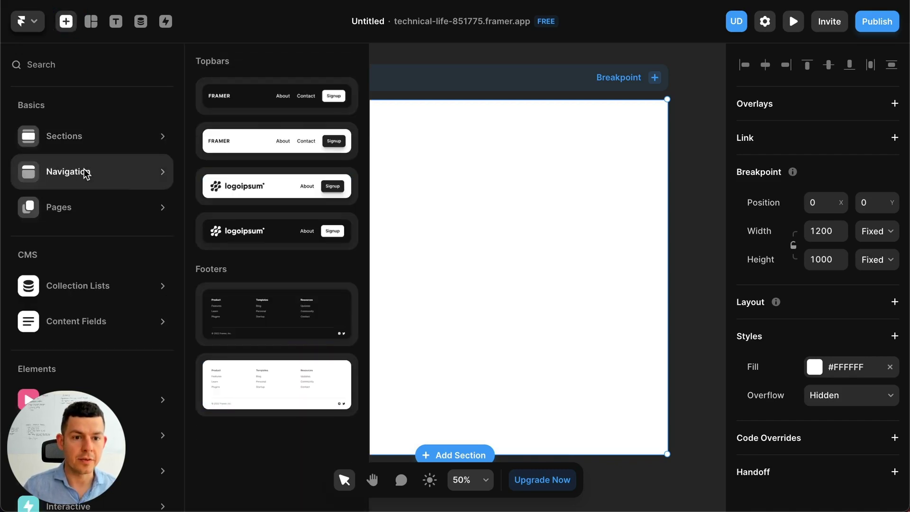
pyautogui.moveTo(279, 138); pyautogui.dragTo(366, 142)
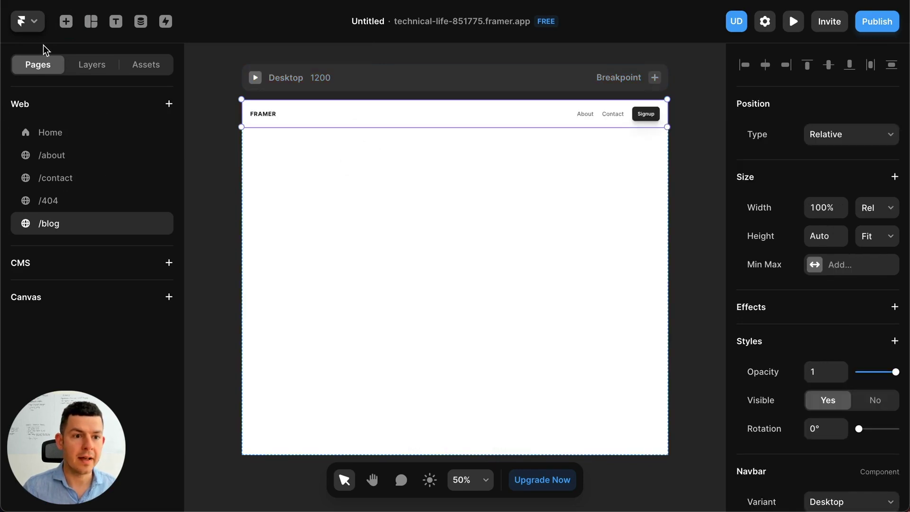
pyautogui.click(66, 21)
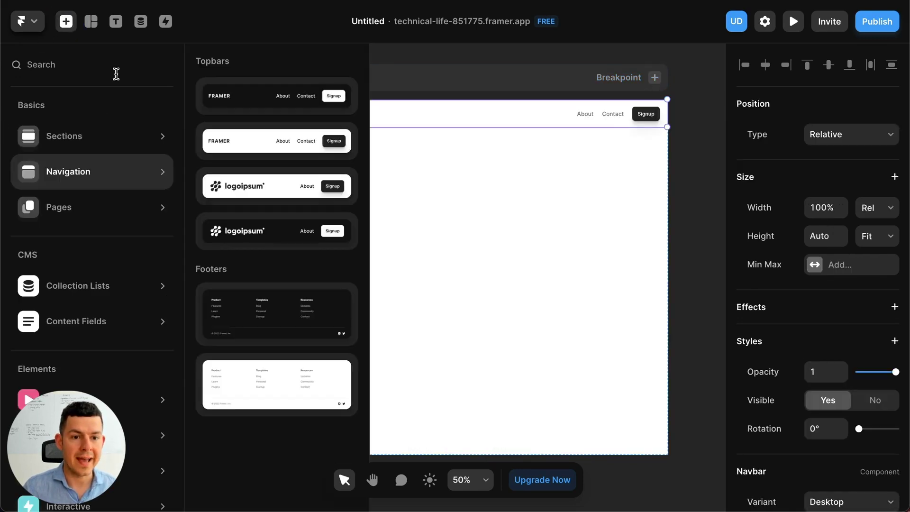
pyautogui.moveTo(276, 368); pyautogui.dragTo(418, 404)
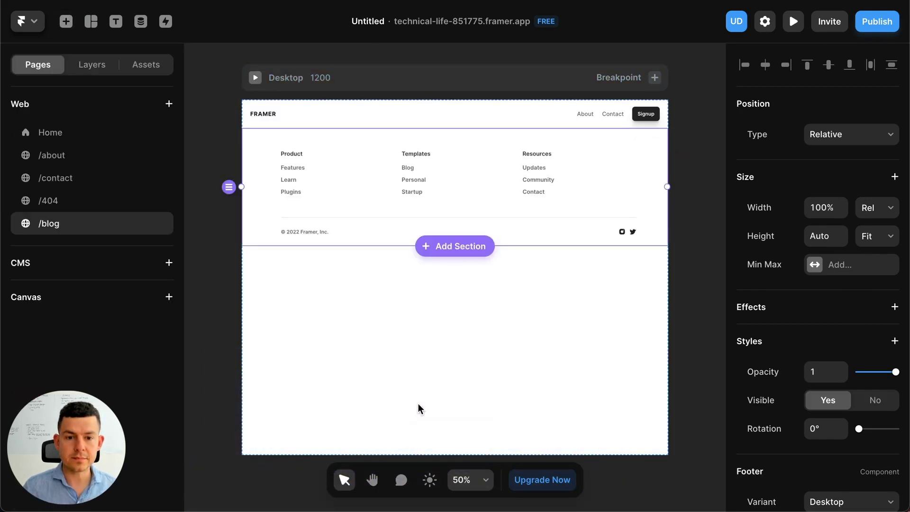
pyautogui.click(517, 294)
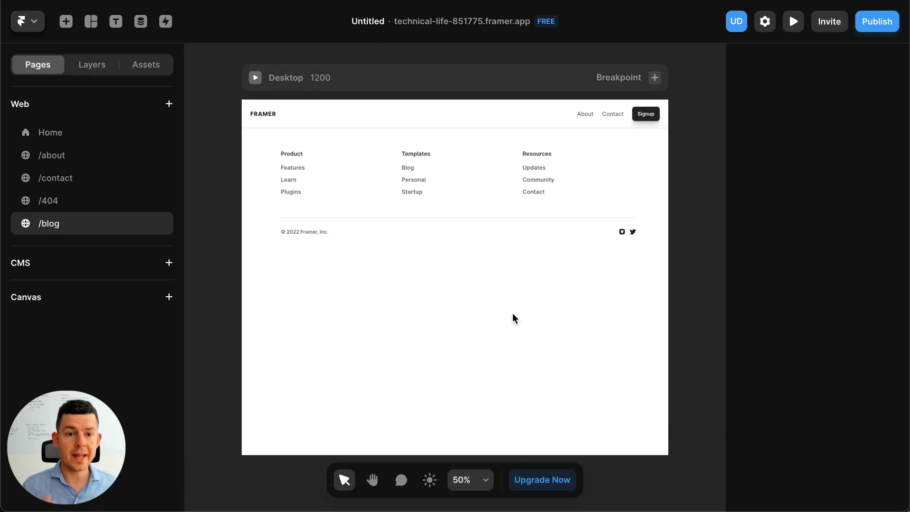
# - Insert the 'Ship sites with style.' hero section and move the footer below it
pyautogui.click(475, 207)
pyautogui.click(460, 253)
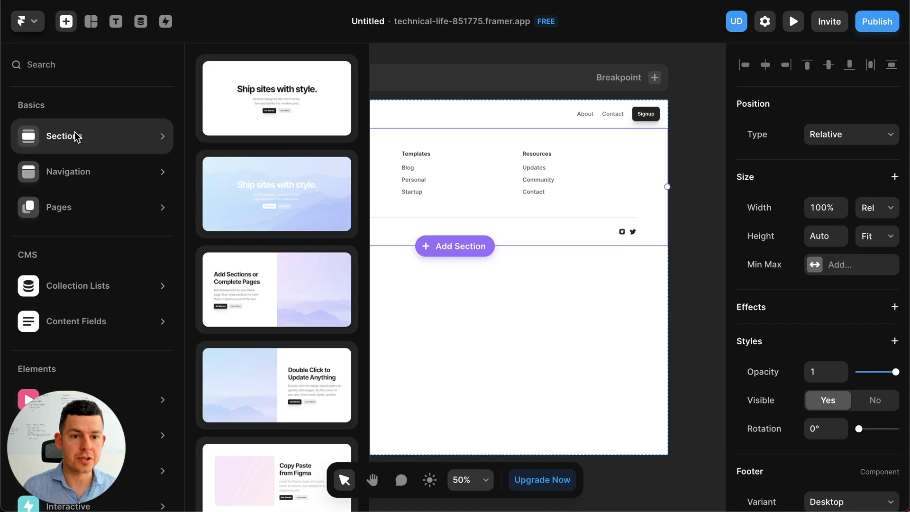
pyautogui.click(302, 110)
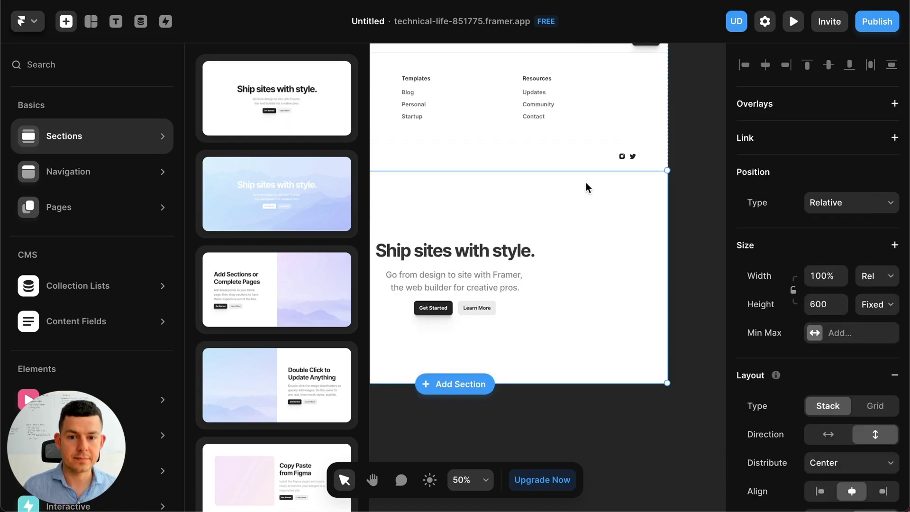
pyautogui.click(684, 238)
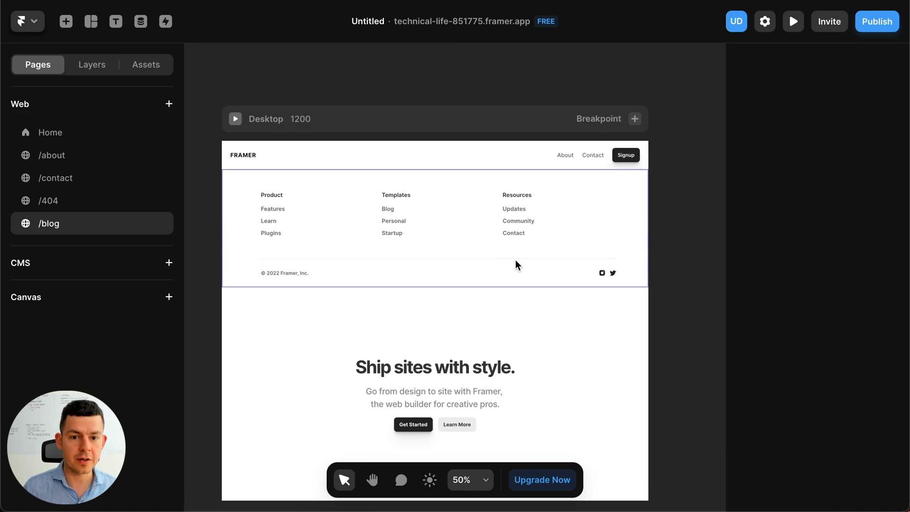
pyautogui.moveTo(515, 260); pyautogui.dragTo(524, 422)
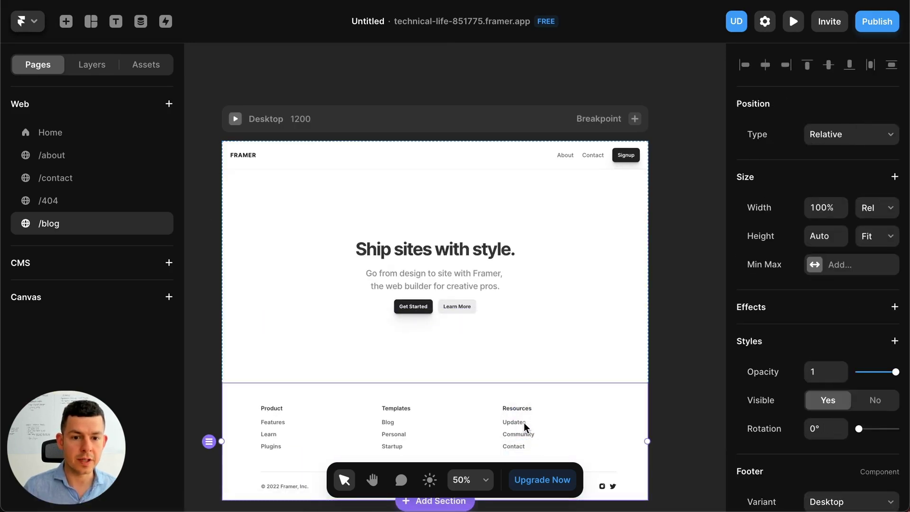
# - Delete the hero's subtitle and both the Get Started and Learn More buttons
pyautogui.click(405, 245)
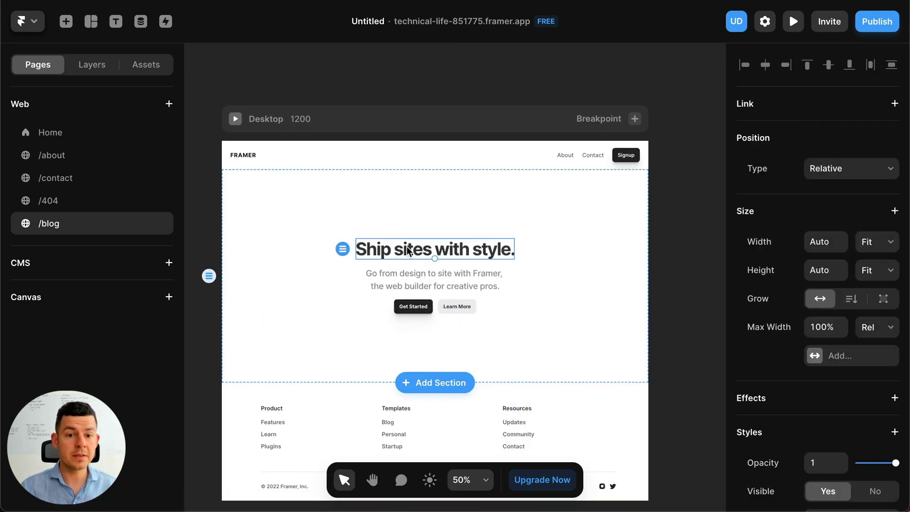
pyautogui.click(407, 277)
pyautogui.press('Delete')
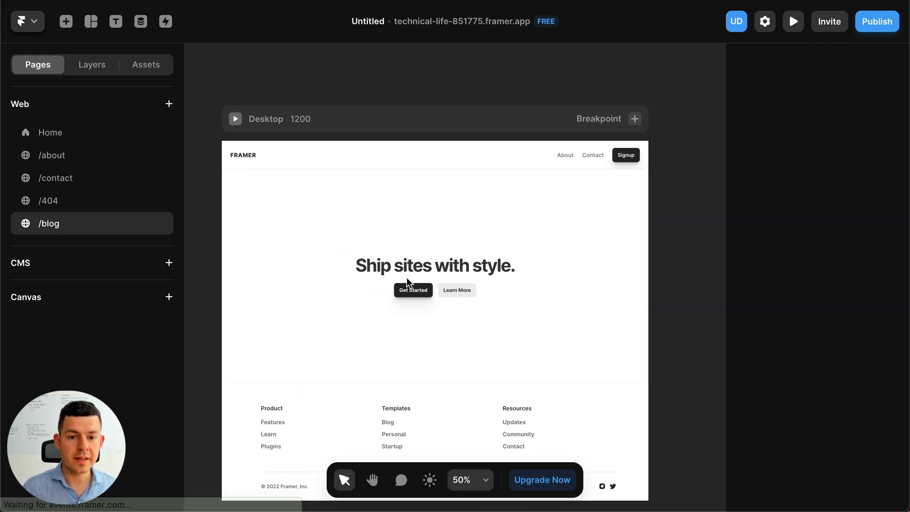
pyautogui.click(408, 287)
pyautogui.press('Delete')
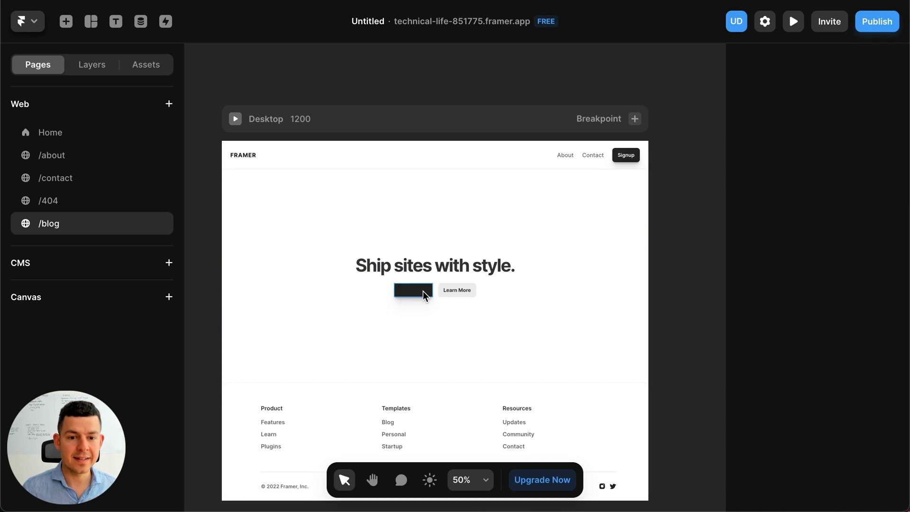
pyautogui.click(423, 291)
pyautogui.press('Delete')
pyautogui.click(433, 291)
pyautogui.press('Delete')
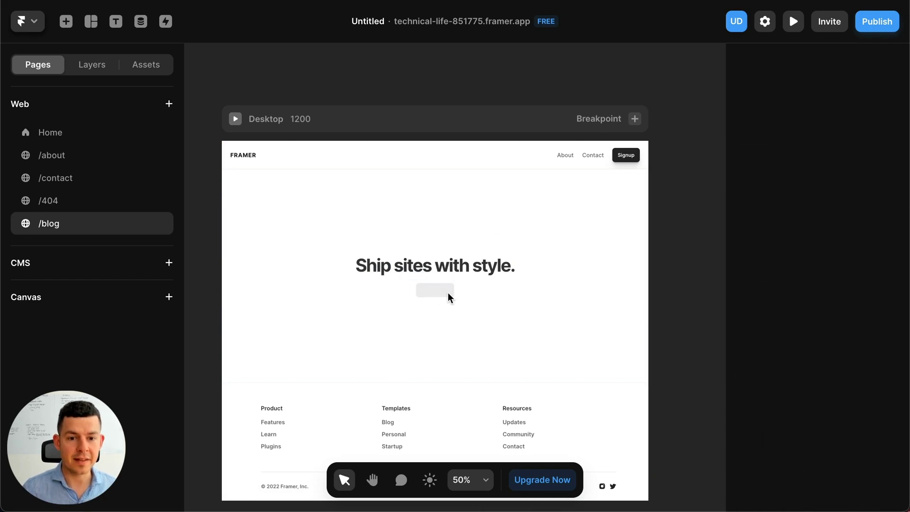
pyautogui.press('Delete')
# - Replace the hero heading text with 'Blog loading...'
pyautogui.click(425, 266)
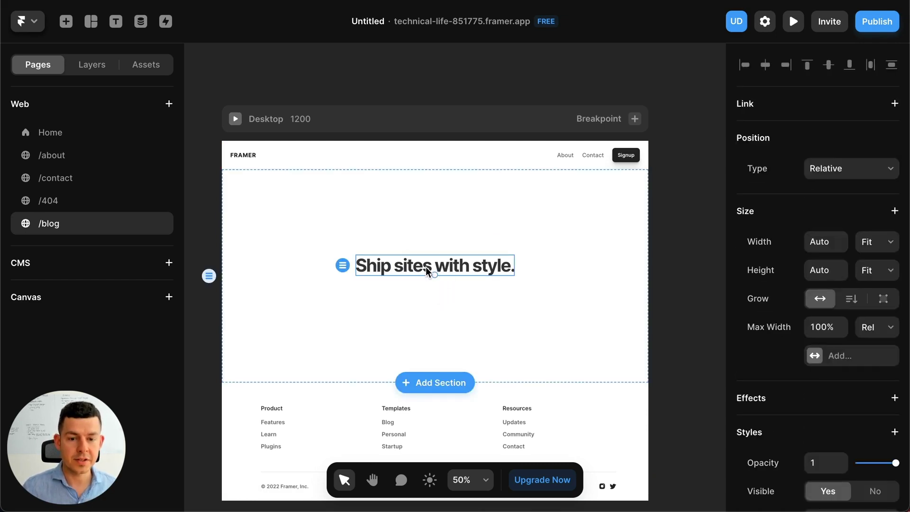
pyautogui.doubleClick(425, 266)
pyautogui.tripleClick(425, 266)
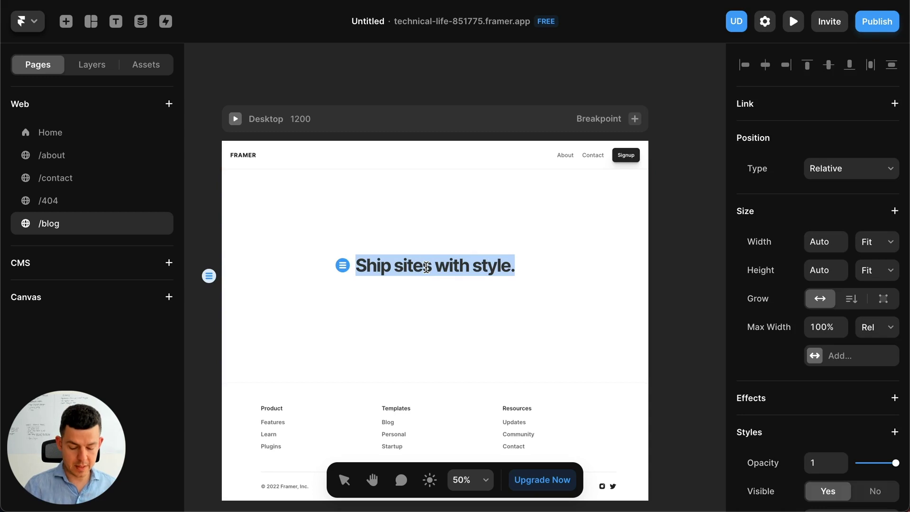
pyautogui.write('Blog loading...')
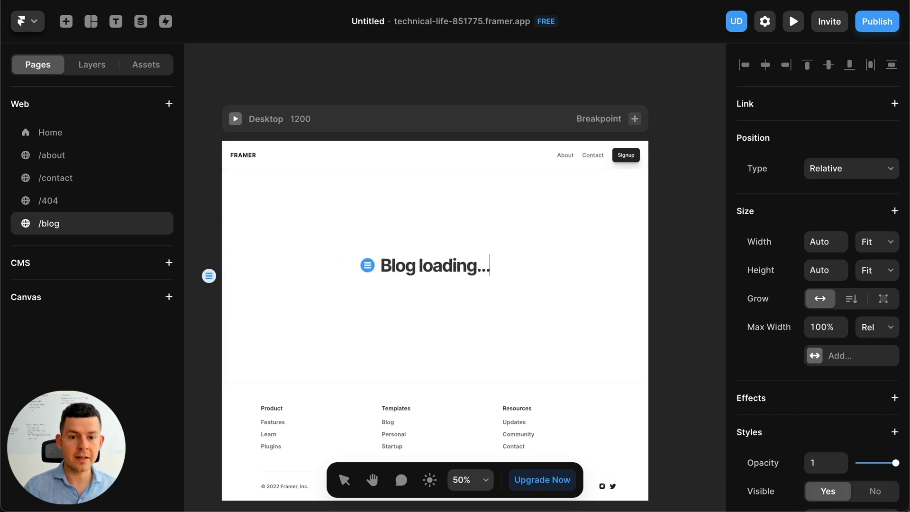
pyautogui.click(524, 322)
pyautogui.click(681, 283)
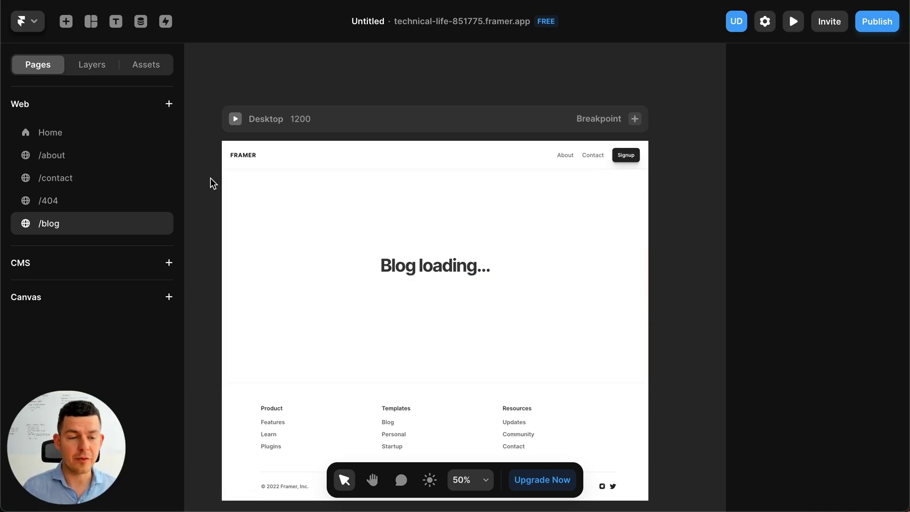
# - Place an Embed element in the hero section, sized 534x374
pyautogui.click(65, 23)
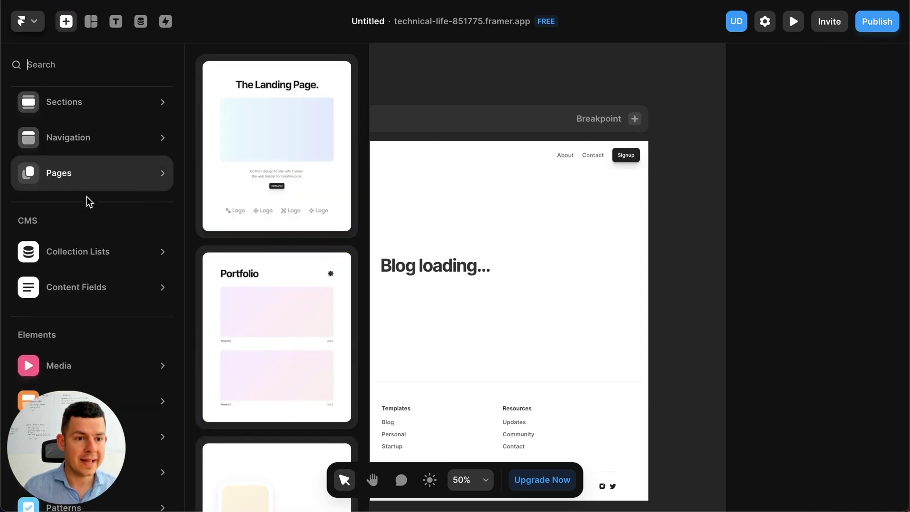
pyautogui.scroll(-2, 89, 199)
pyautogui.moveTo(95, 479)
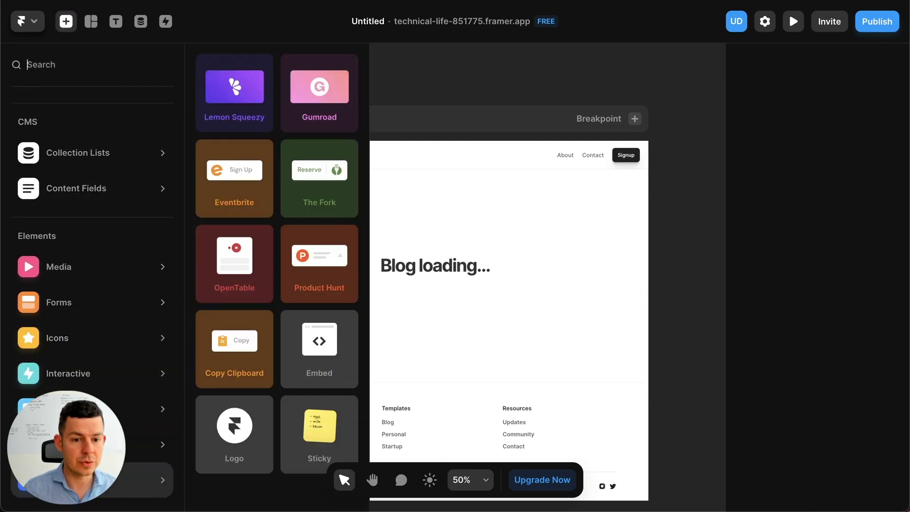
pyautogui.moveTo(341, 378); pyautogui.dragTo(349, 346)
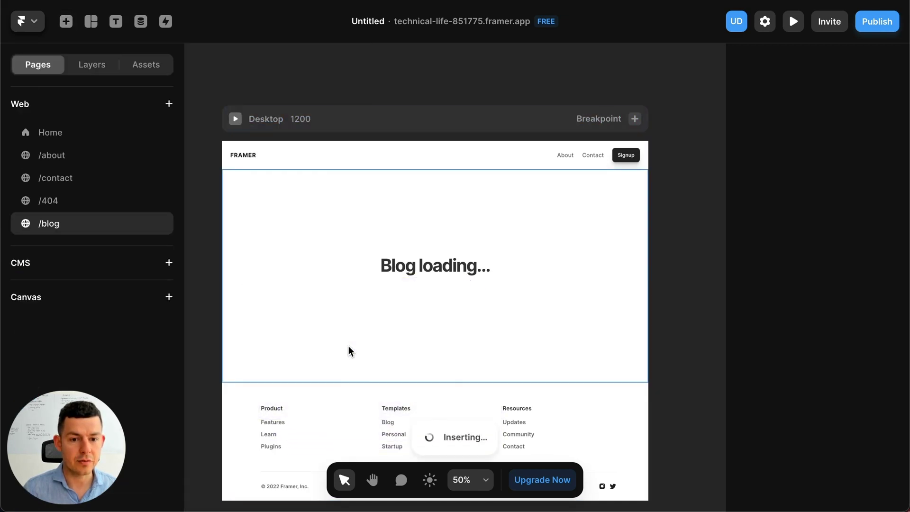
pyautogui.moveTo(540, 230); pyautogui.dragTo(382, 347)
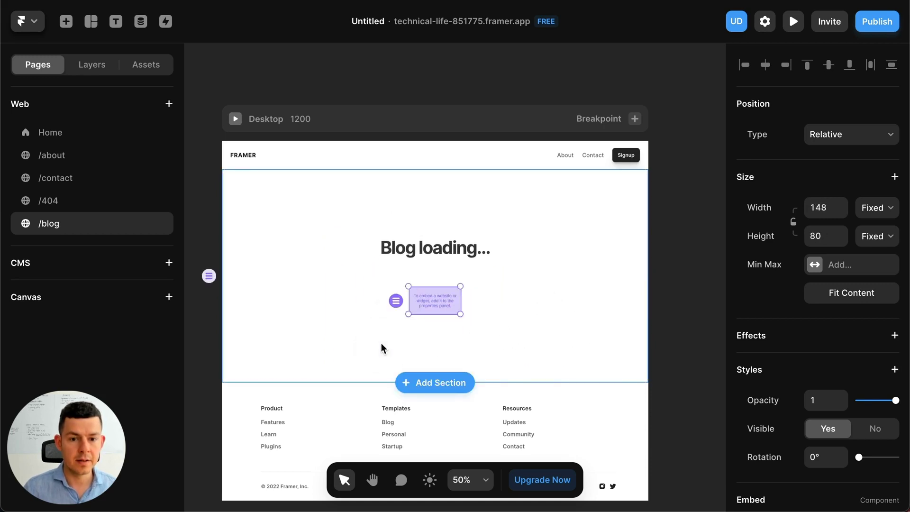
# - Set the embed type to HTML and copy BlogHandy's Step 1 install script
pyautogui.click(446, 300)
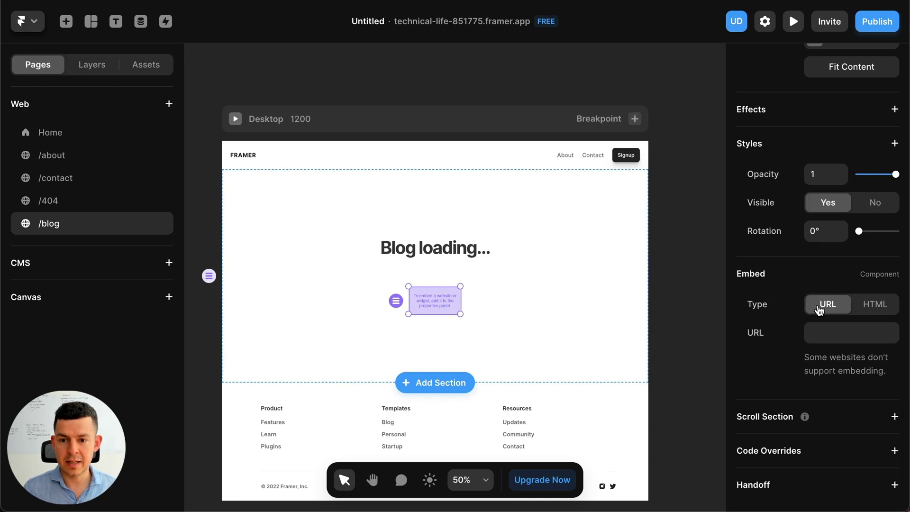
pyautogui.click(880, 307)
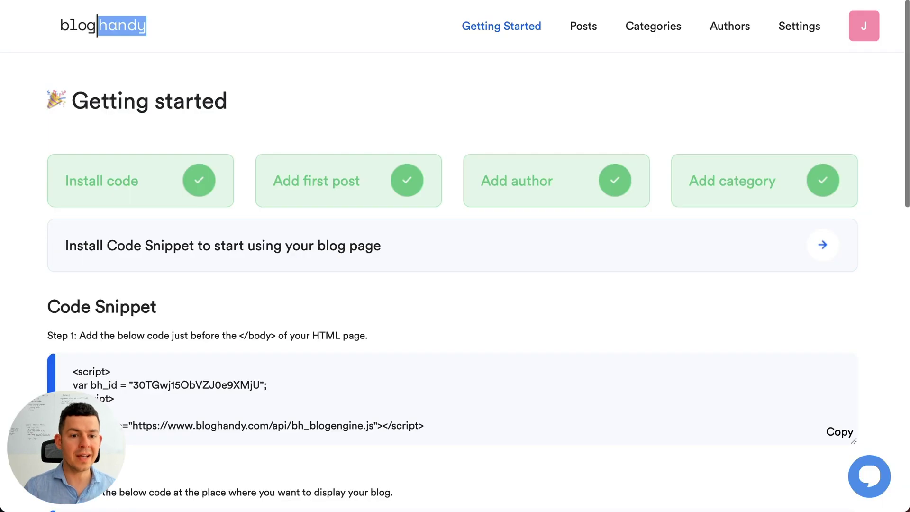
pyautogui.scroll(-2, 351, 244)
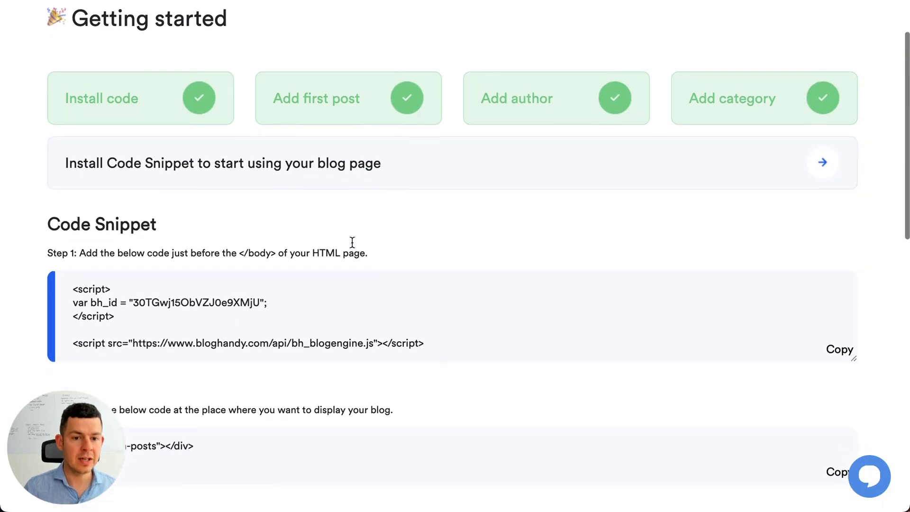
pyautogui.click(448, 280)
pyautogui.click(838, 332)
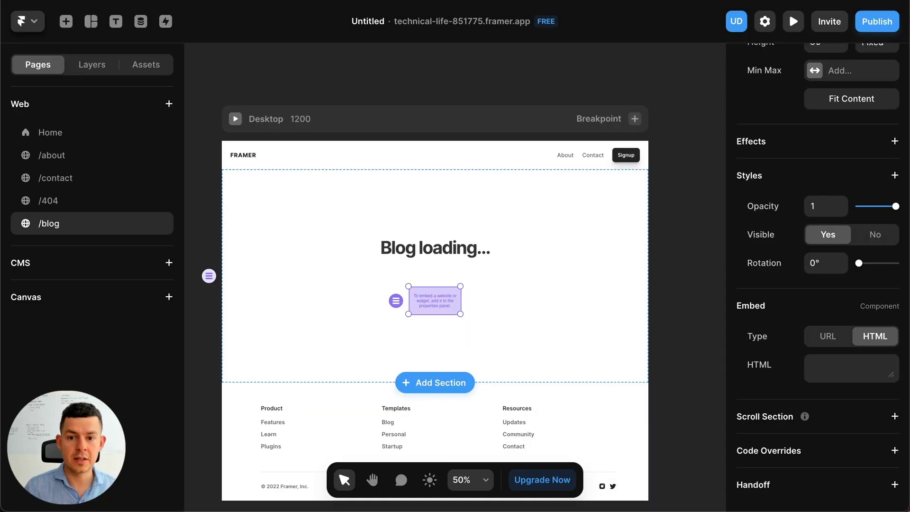
# - Paste the BlogHandy install script into the embed's HTML field and deselect it
pyautogui.click(826, 378)
pyautogui.hotkey('ctrl', 'v')
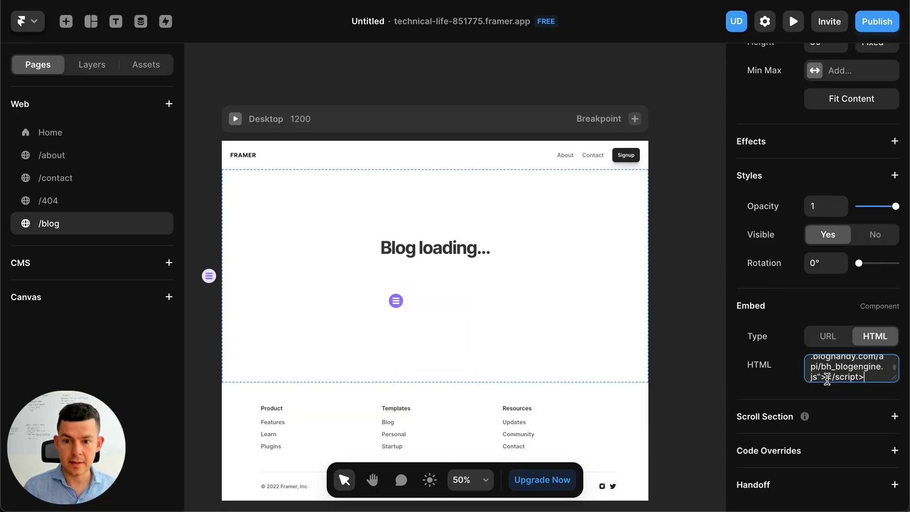
pyautogui.click(676, 320)
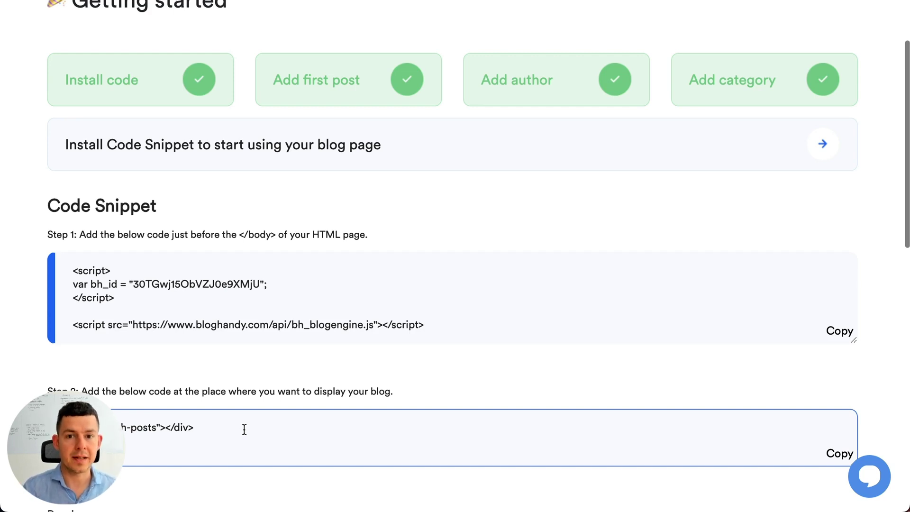
# - Select the posts id in BlogHandy's Step 2 div snippet, then return to Framer
pyautogui.moveTo(112, 426); pyautogui.dragTo(141, 421)
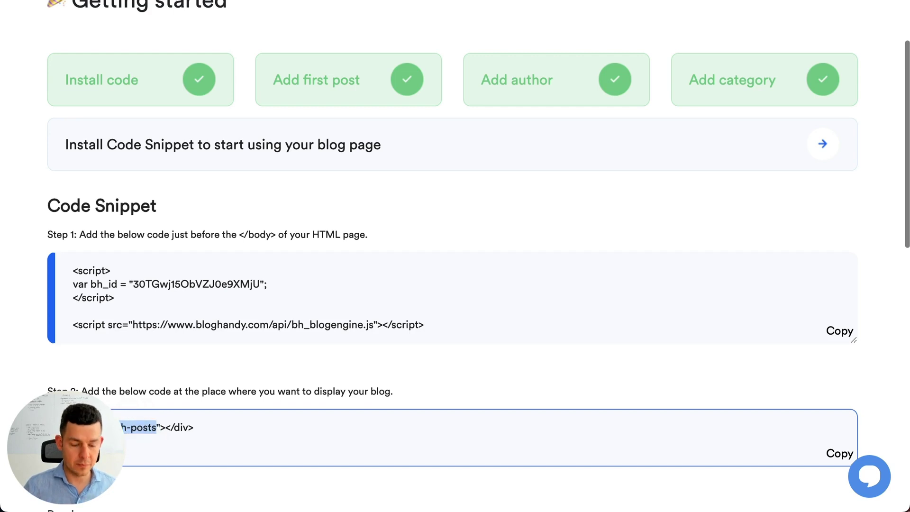
pyautogui.click(189, 429)
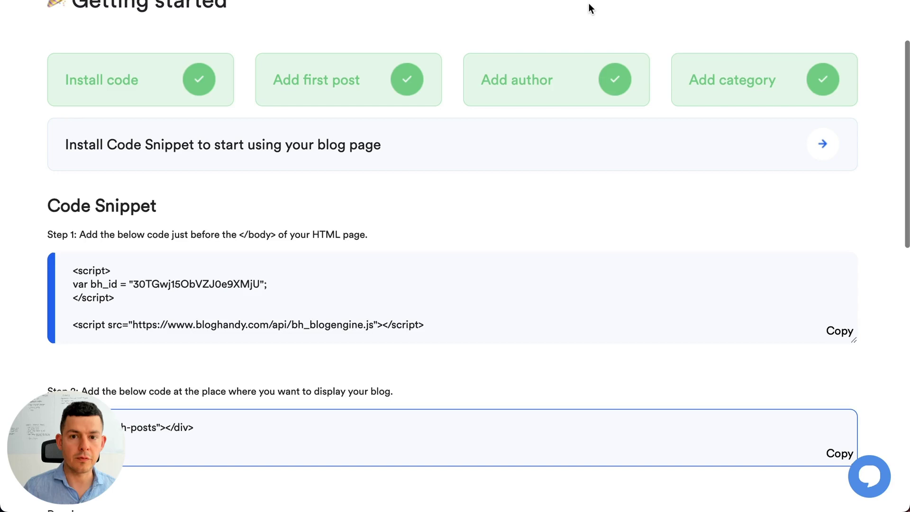
pyautogui.hotkey('ctrl', 'Tab')
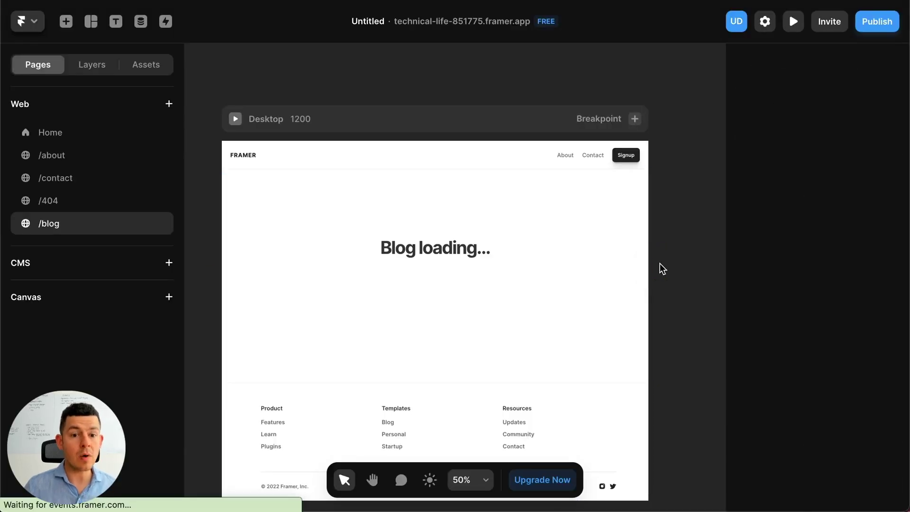
# - Add a scroll section named bh-posts to the 'Blog loading...' section
pyautogui.click(575, 238)
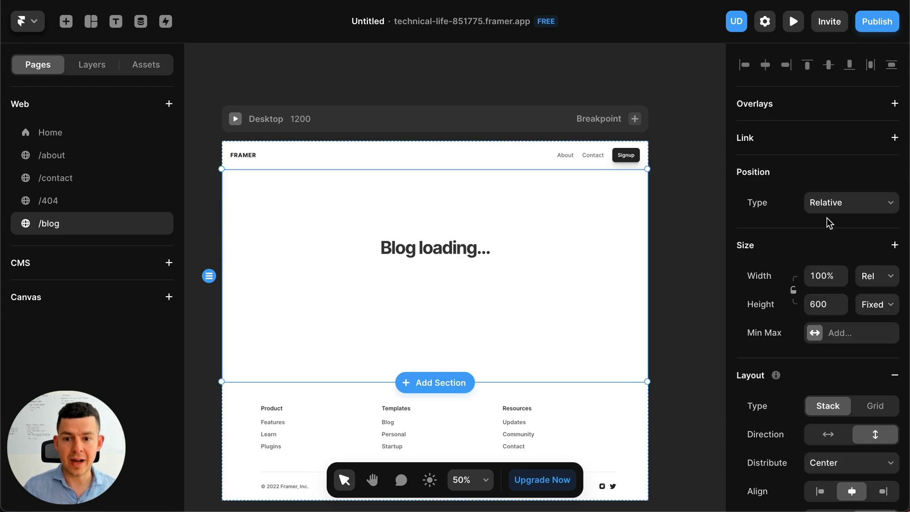
pyautogui.scroll(-5, 820, 204)
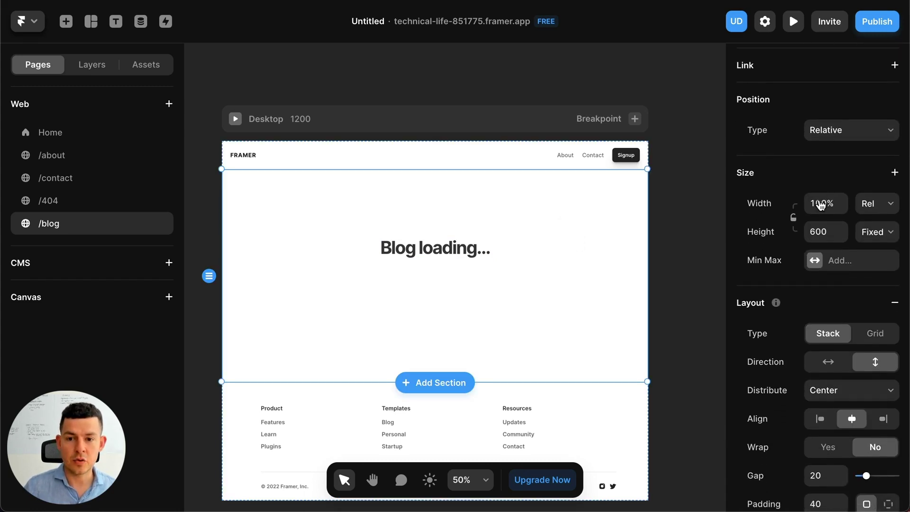
pyautogui.scroll(-4, 781, 251)
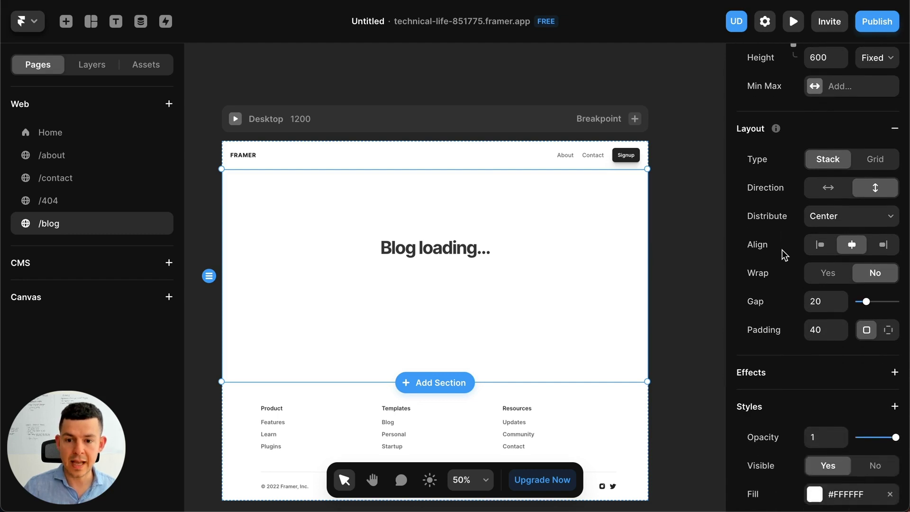
pyautogui.scroll(-11, 782, 251)
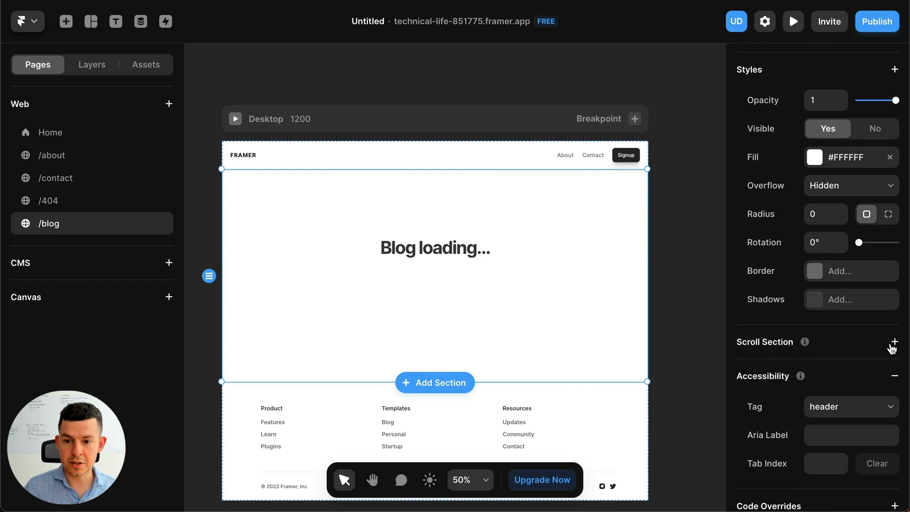
pyautogui.click(894, 344)
pyautogui.scroll(-1, 835, 349)
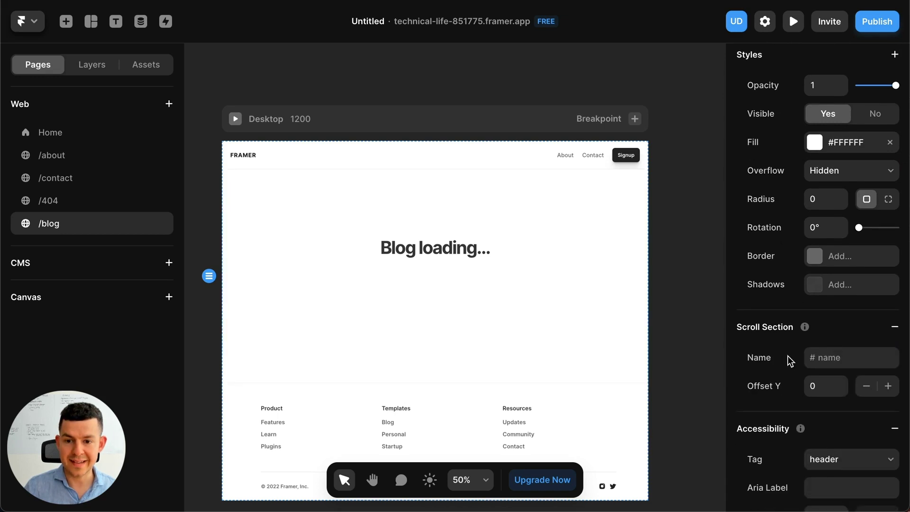
pyautogui.click(854, 355)
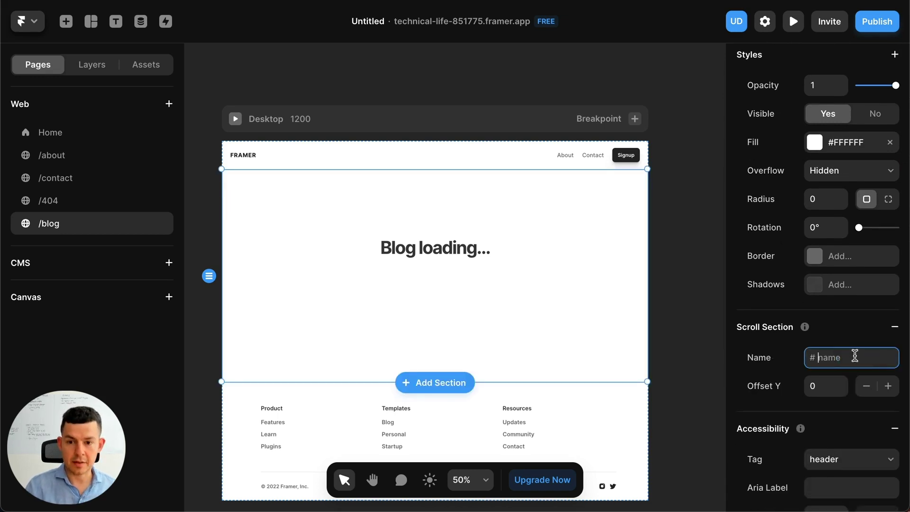
pyautogui.write('bh-posts')
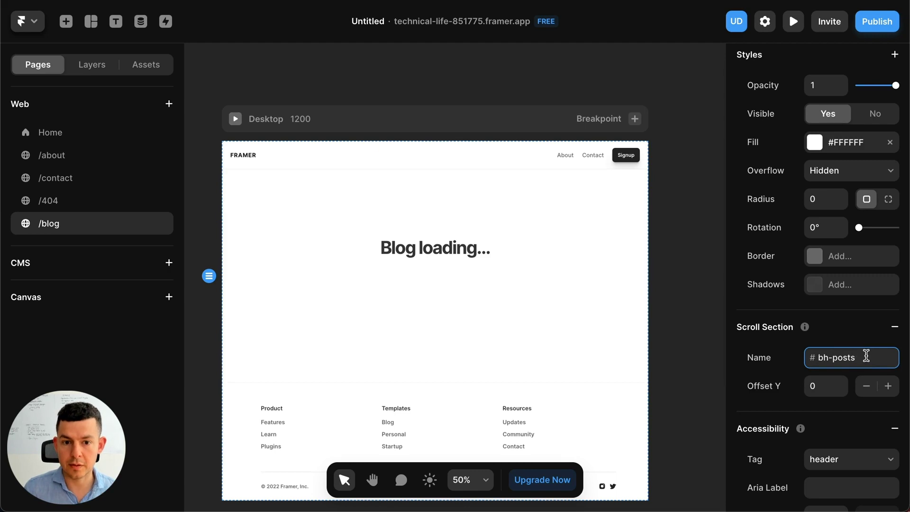
pyautogui.click(765, 350)
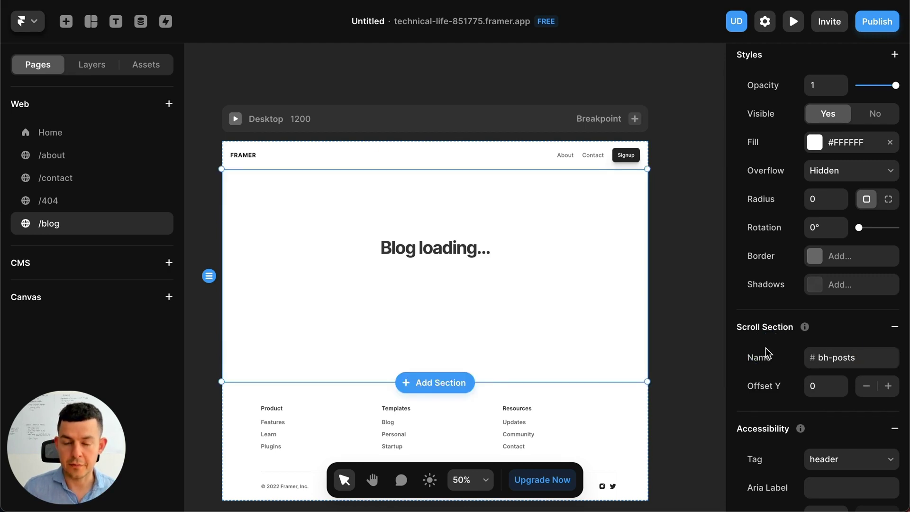
pyautogui.scroll(1, 765, 348)
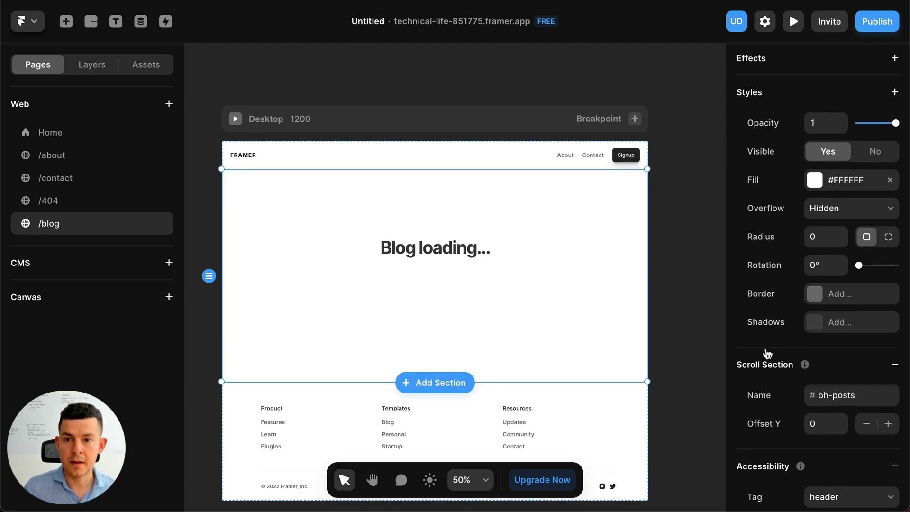
# - Publish the update, view the live /blog posts, and return to the editor
pyautogui.click(892, 24)
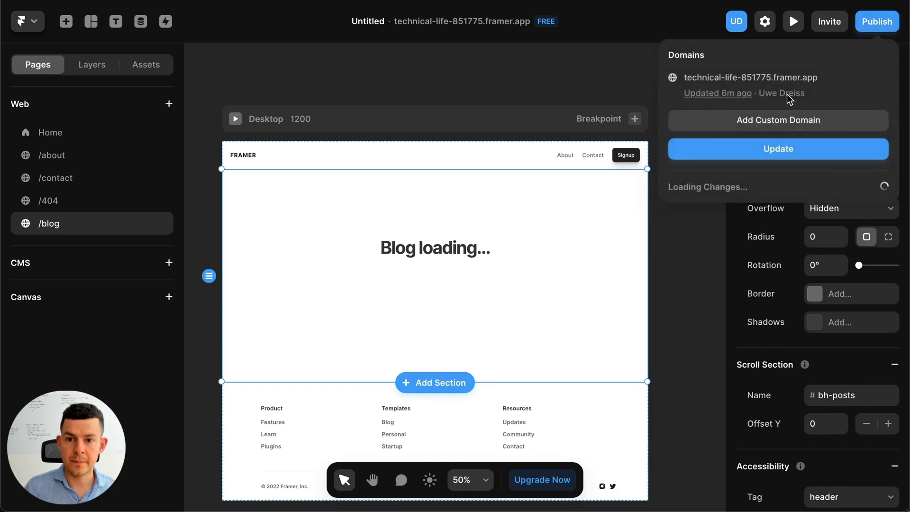
pyautogui.click(771, 156)
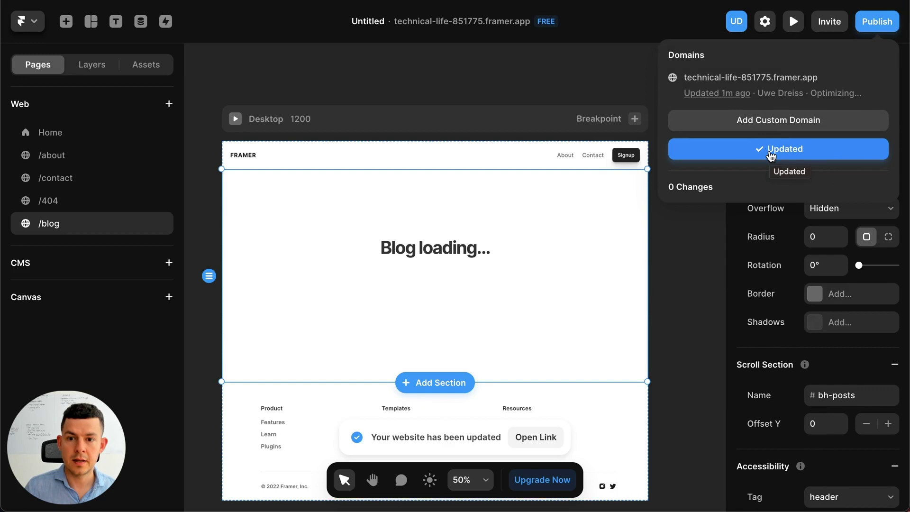
pyautogui.click(743, 78)
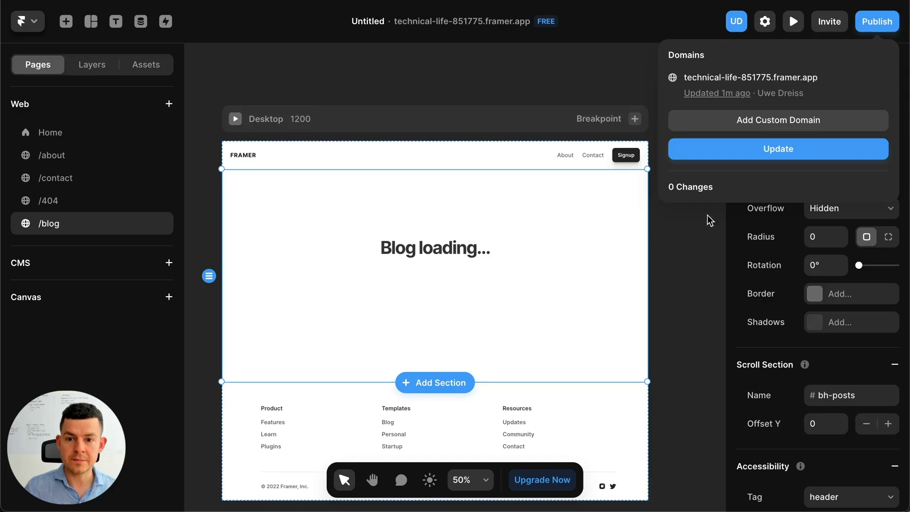
pyautogui.click(676, 252)
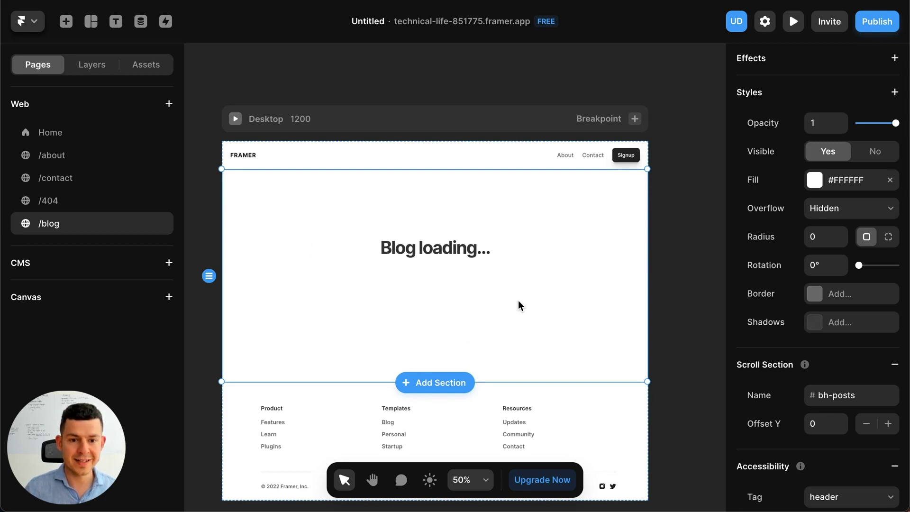
# - Set the blog section's overflow to Scroll
pyautogui.scroll(-3, 845, 226)
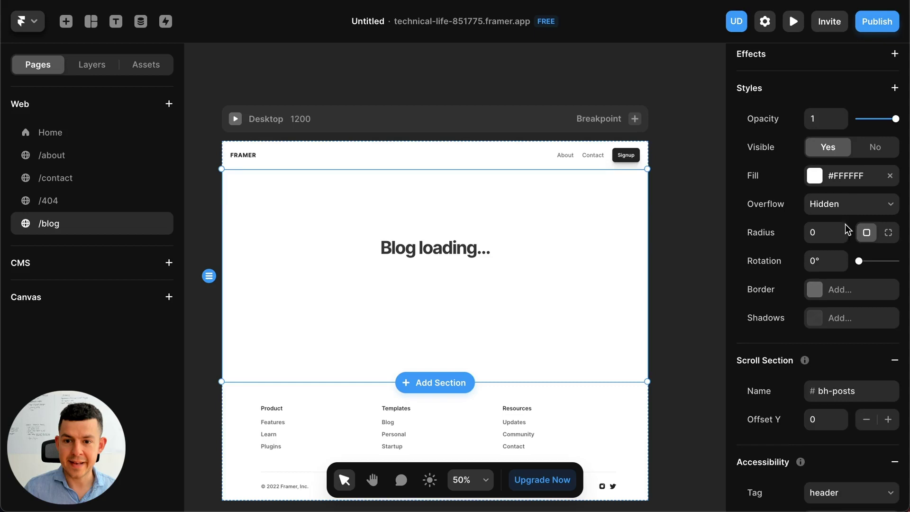
pyautogui.scroll(2, 845, 226)
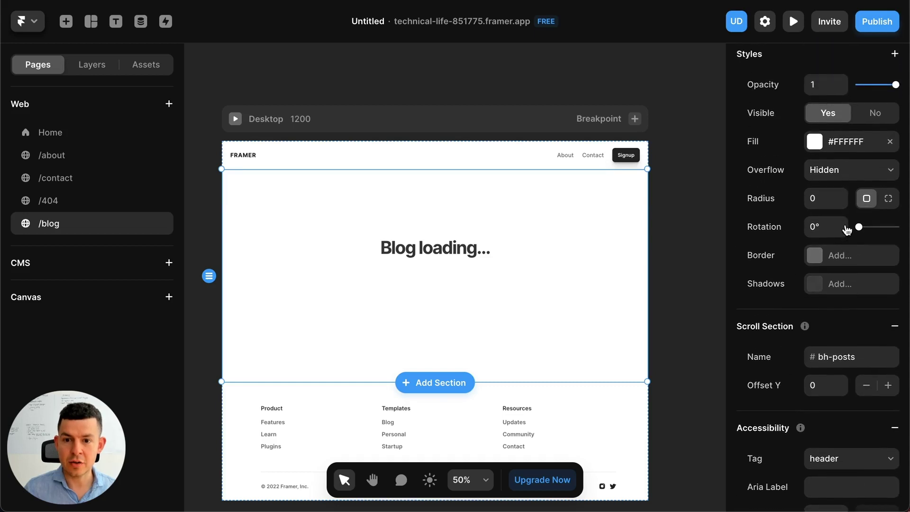
pyautogui.click(864, 170)
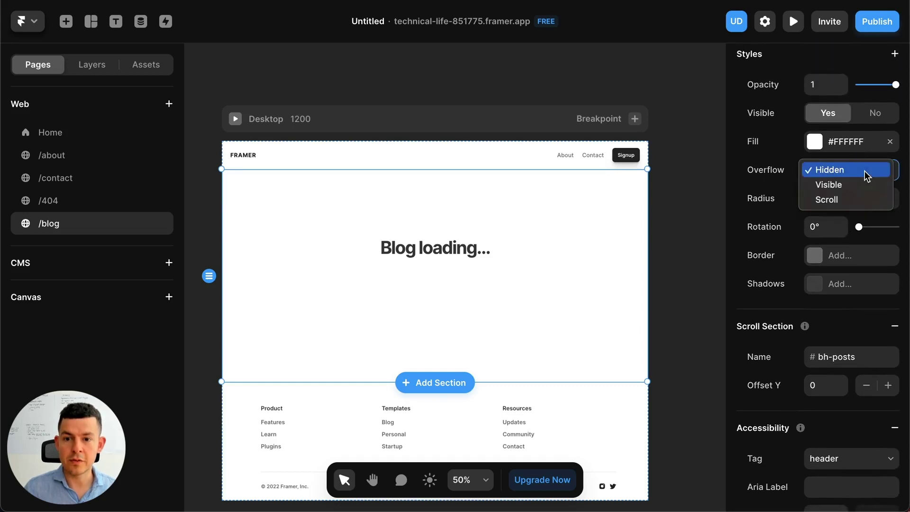
pyautogui.click(824, 199)
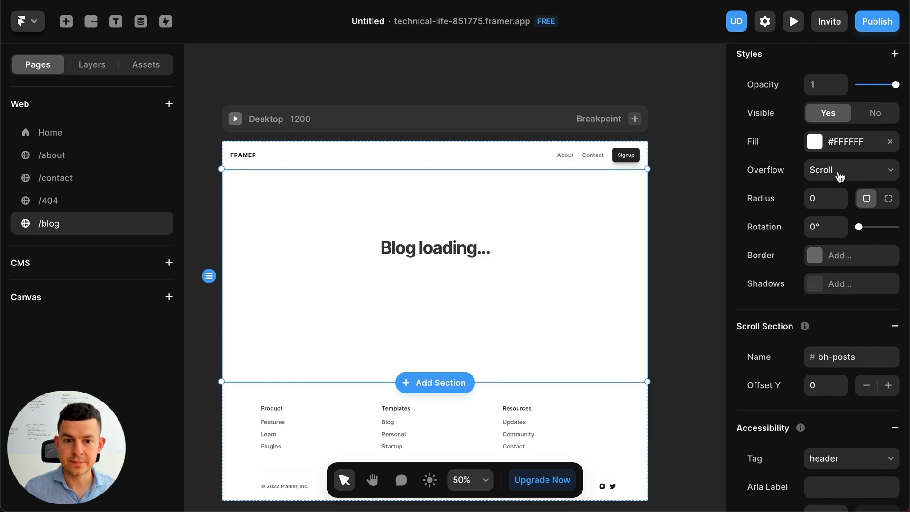
# - Switch the section layout to Grid with 1 column, giving 3 rows
pyautogui.scroll(-1, 834, 179)
pyautogui.scroll(2, 819, 284)
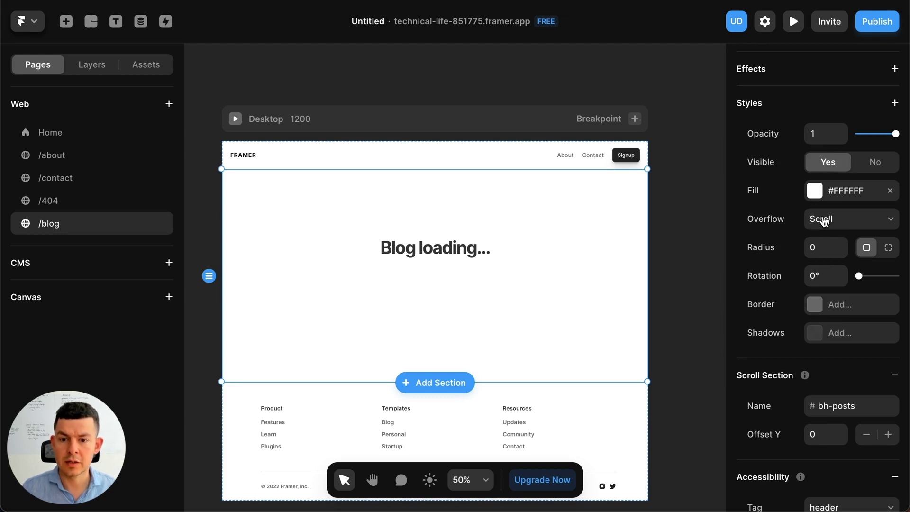
pyautogui.scroll(5, 823, 221)
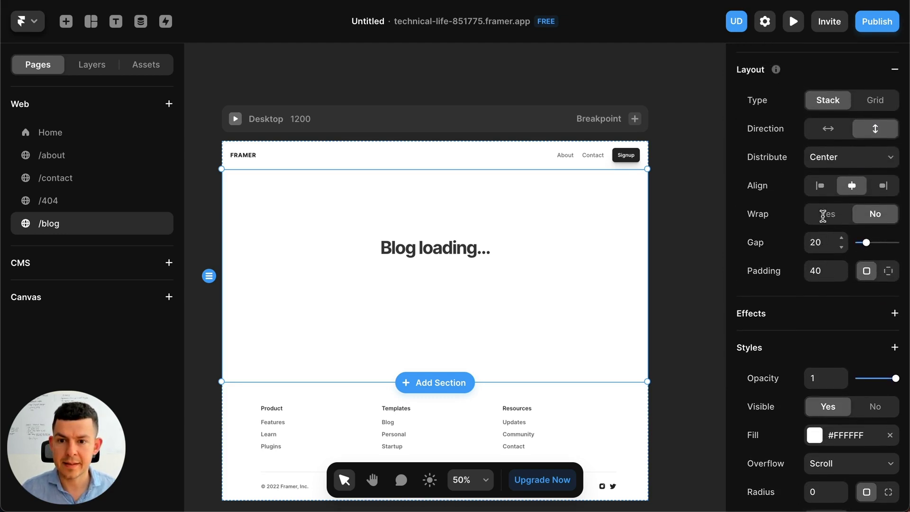
pyautogui.scroll(1, 823, 216)
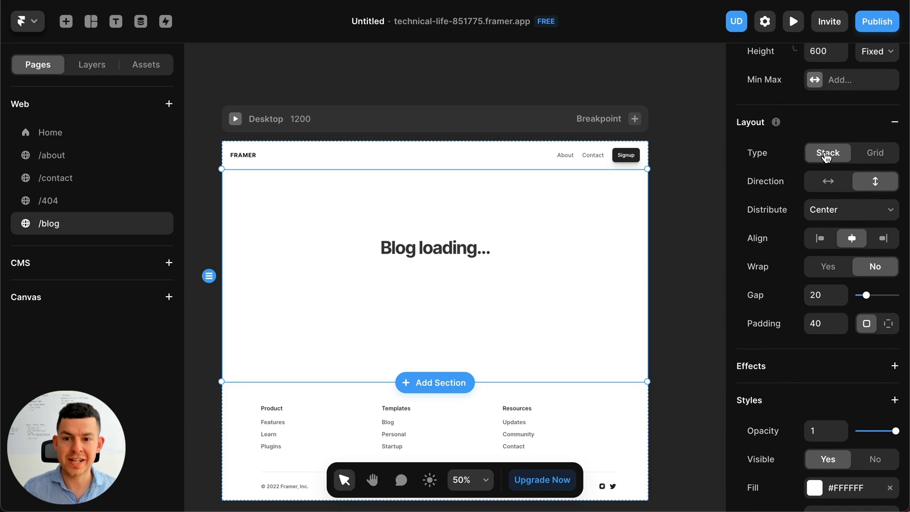
pyautogui.click(884, 159)
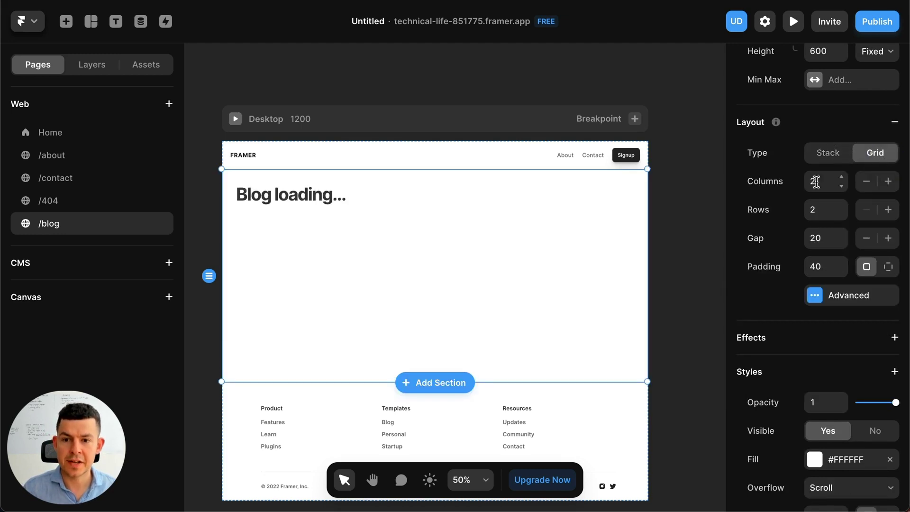
pyautogui.click(869, 183)
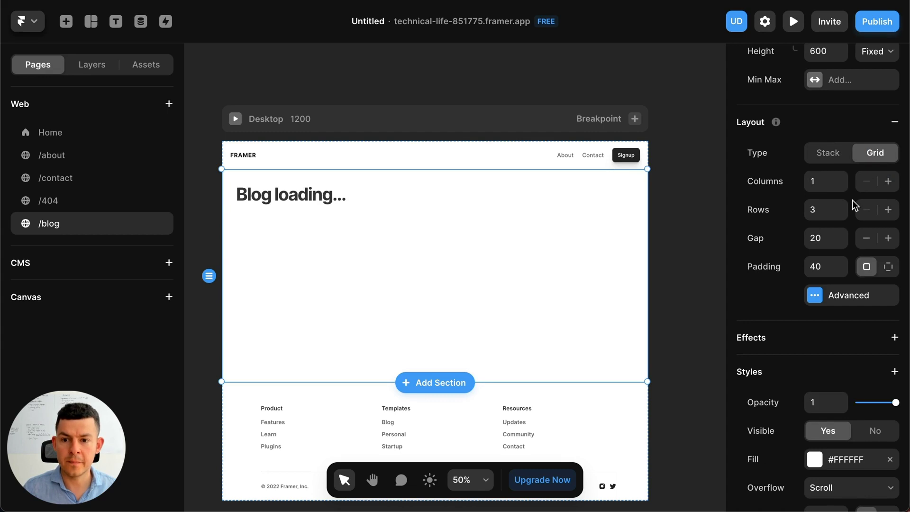
pyautogui.scroll(1, 824, 234)
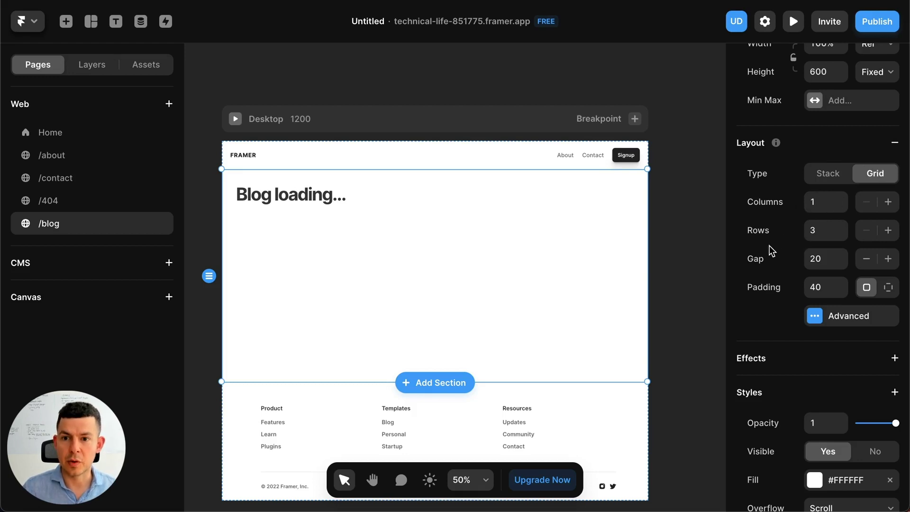
# - Publish the latest changes and open the live site
pyautogui.click(875, 22)
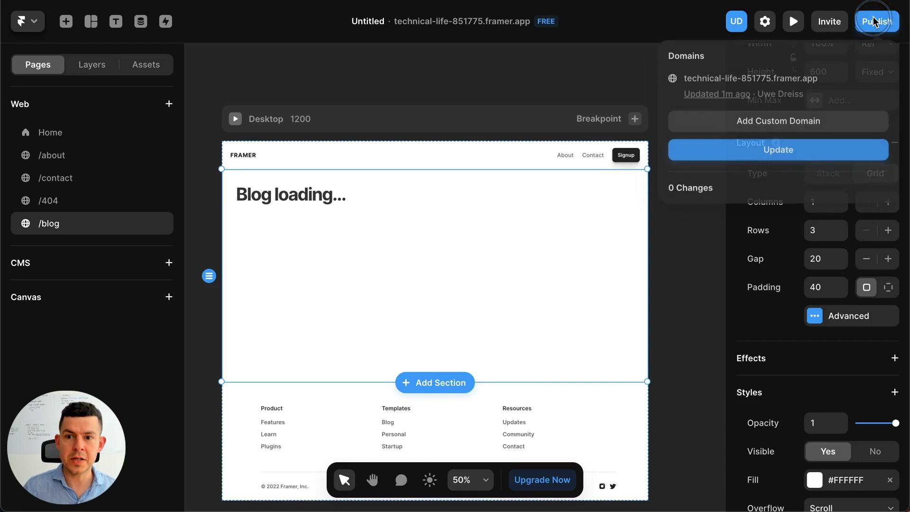
pyautogui.click(777, 151)
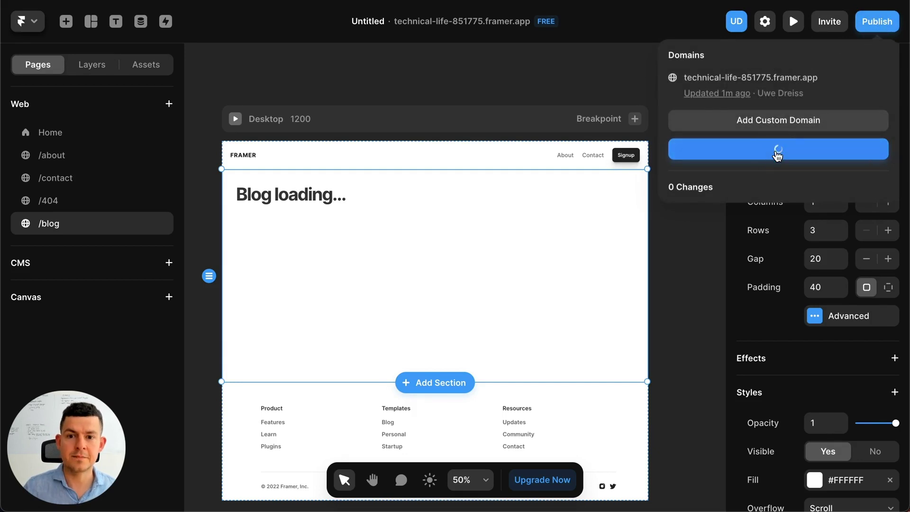
pyautogui.click(777, 81)
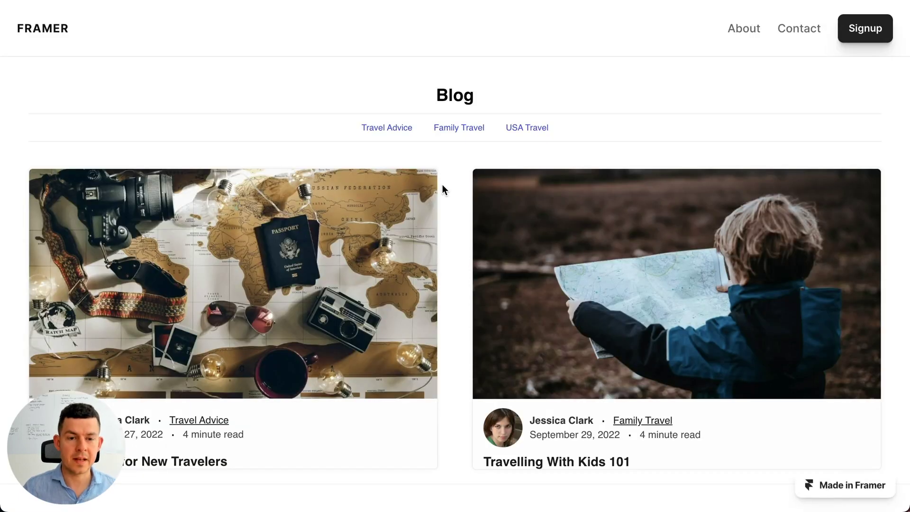
# - On the live /blog page, open the '7 Travel Tips for New Travelers' post
pyautogui.scroll(-10, 442, 187)
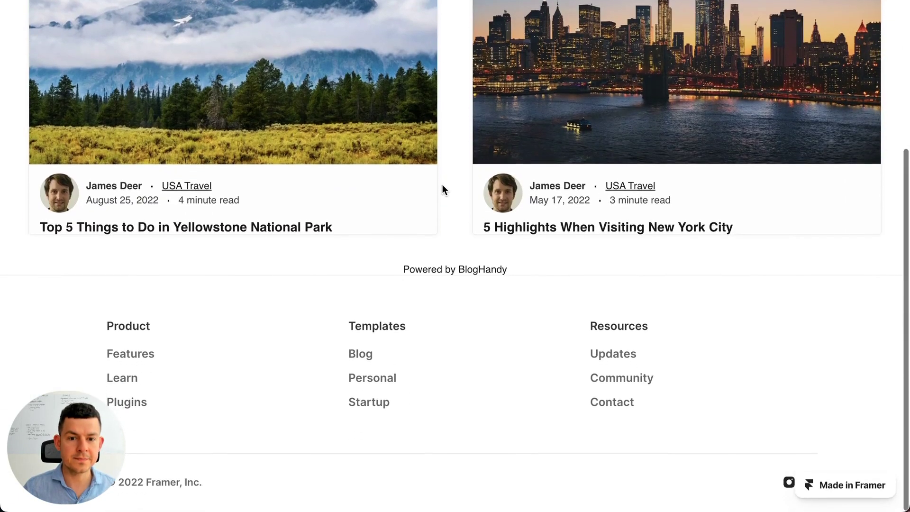
pyautogui.scroll(10, 442, 189)
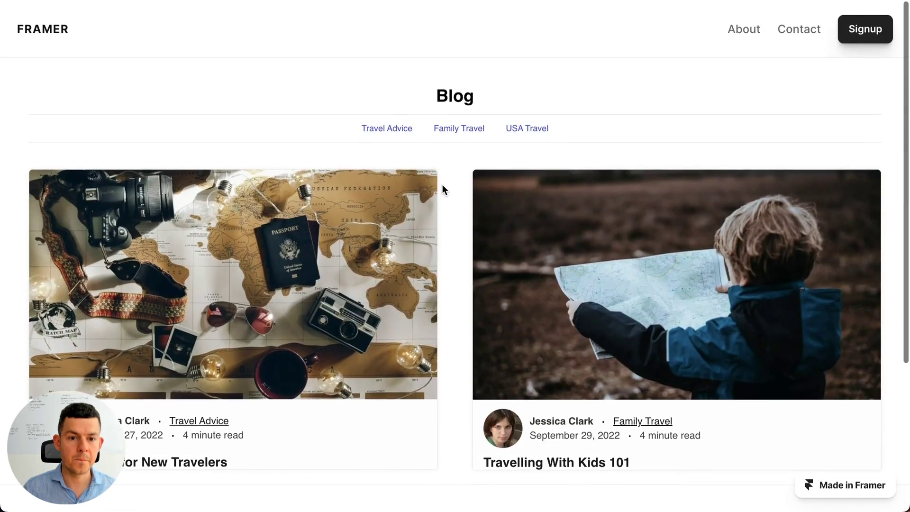
pyautogui.click(301, 263)
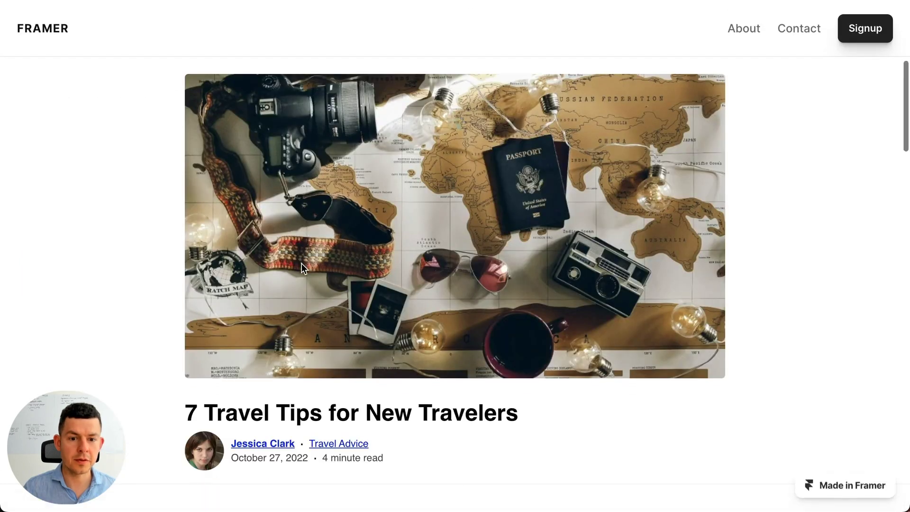
pyautogui.scroll(-10, 303, 268)
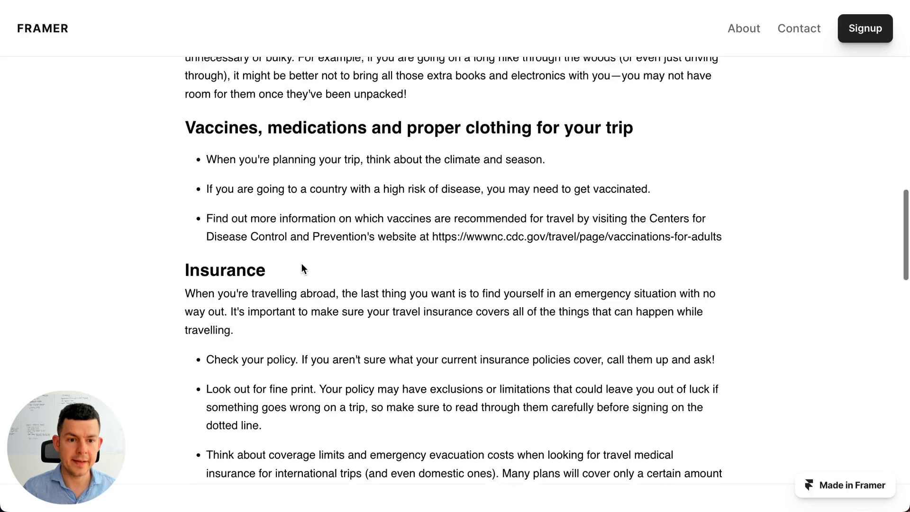
pyautogui.scroll(15, 301, 268)
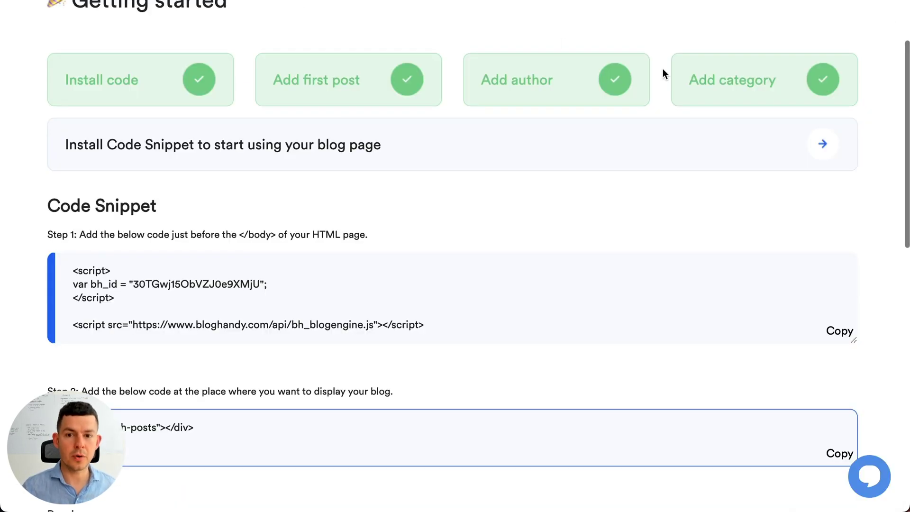
pyautogui.scroll(3, 662, 69)
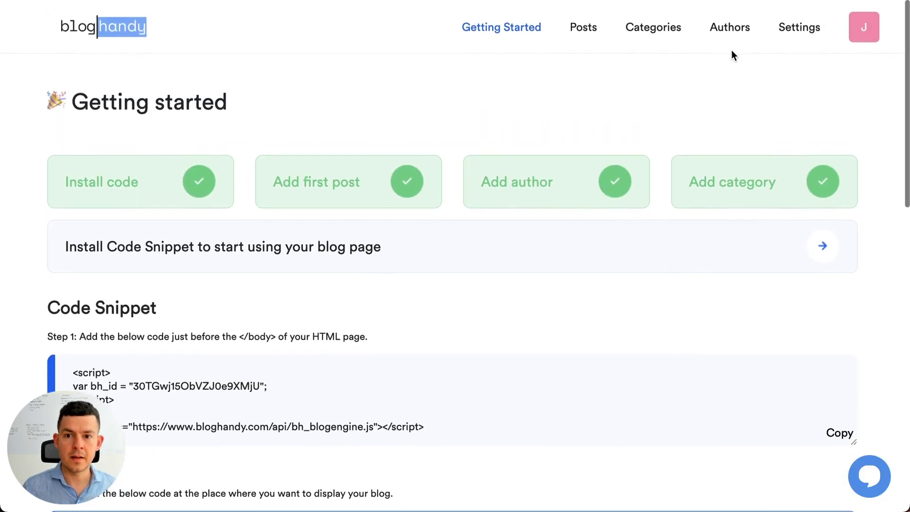
pyautogui.click(797, 26)
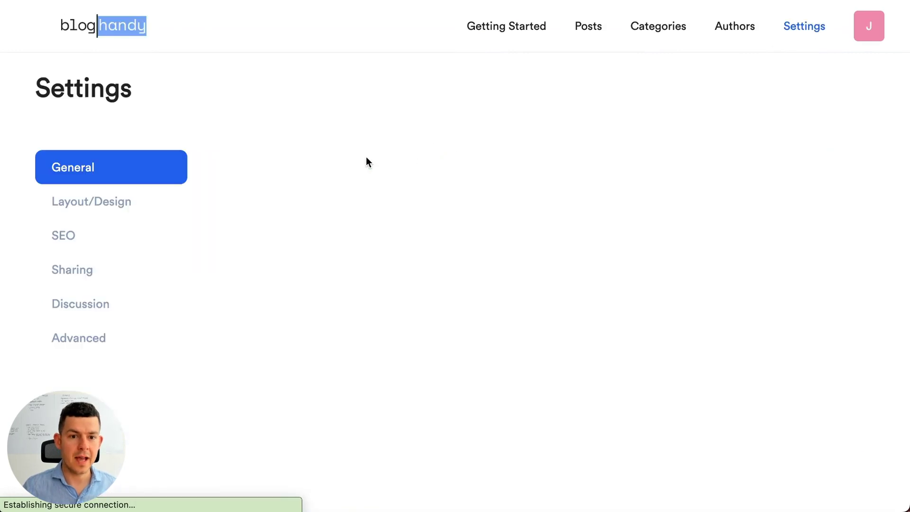
pyautogui.click(339, 212)
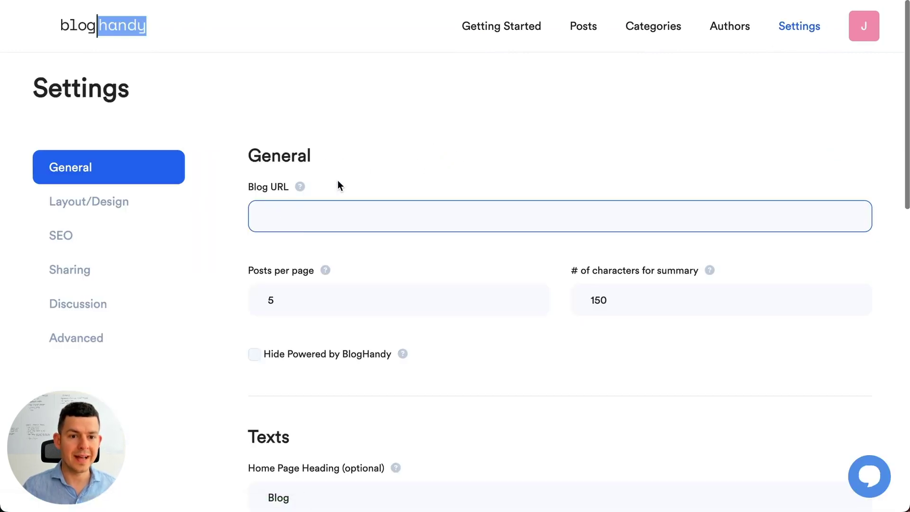
pyautogui.write('https://technical-life-881775.framer.app/blog')
# - Save all changes to the general settings and dismiss the success confirmation
pyautogui.scroll(-10, 447, 180)
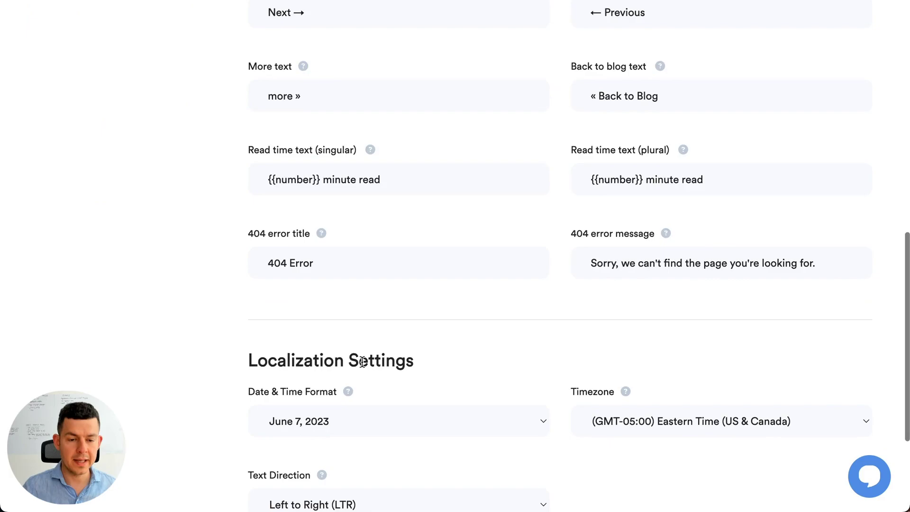
pyautogui.scroll(-3, 350, 374)
pyautogui.click(300, 401)
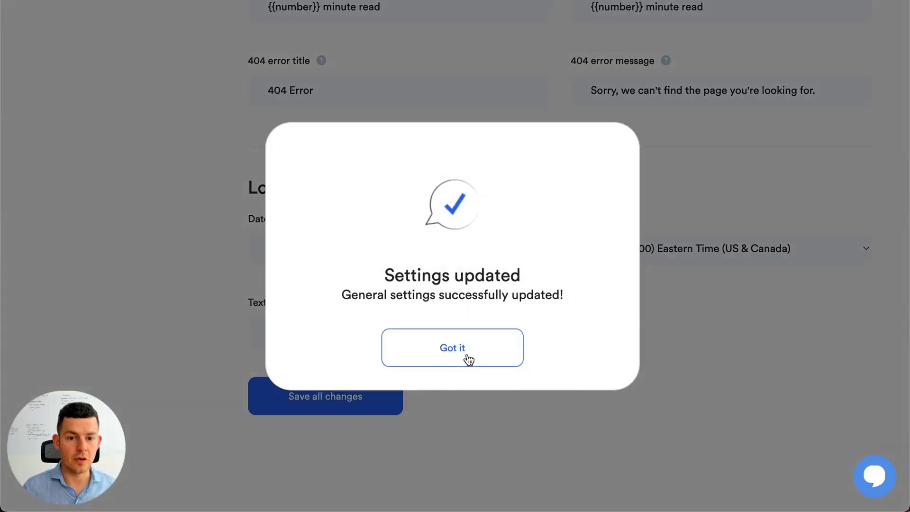
pyautogui.click(468, 359)
pyautogui.scroll(15, 477, 353)
pyautogui.scroll(-1, 477, 356)
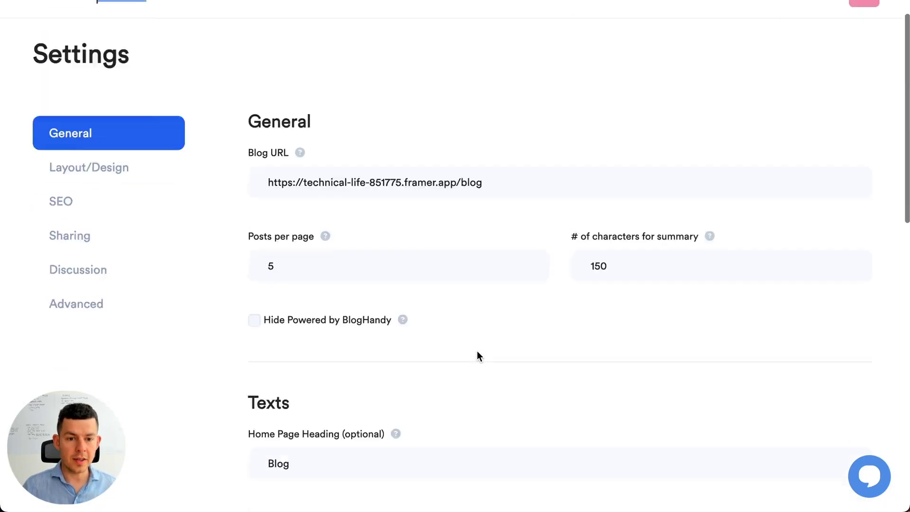
pyautogui.scroll(-6, 476, 355)
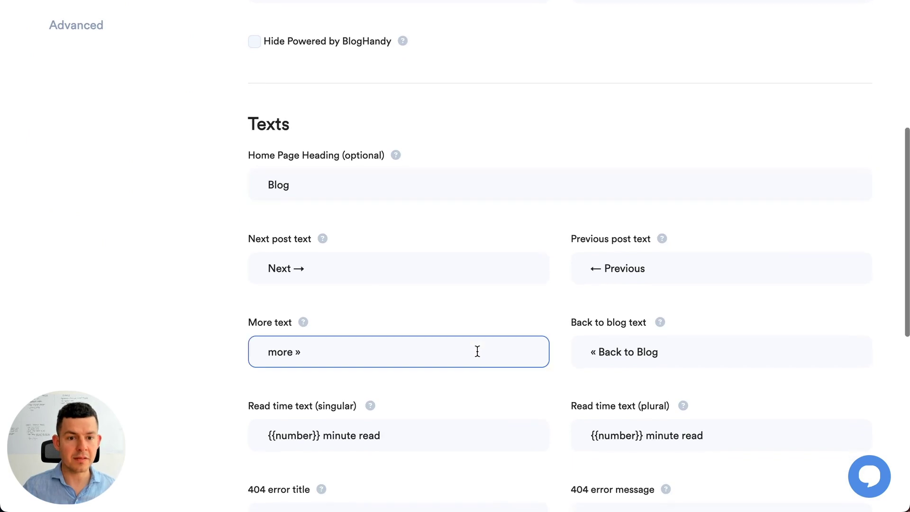
pyautogui.scroll(-2, 476, 351)
pyautogui.scroll(9, 477, 350)
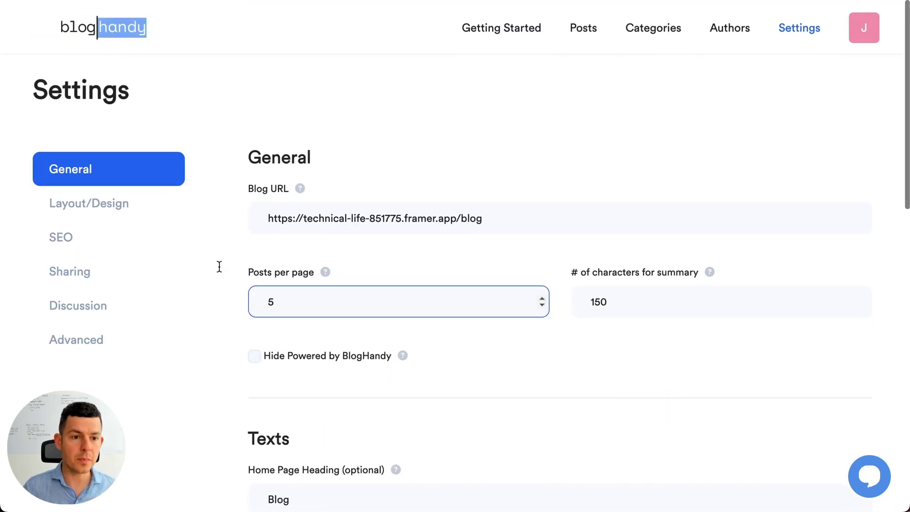
# - In Layout/Design, switch the Pop Grid card on, replacing Modern Grid, and acknowledge the update
pyautogui.click(112, 209)
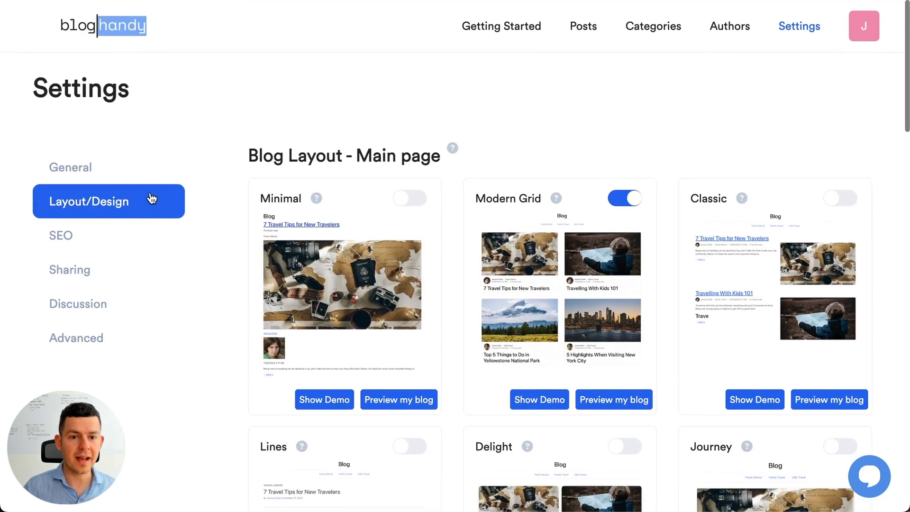
pyautogui.scroll(-5, 454, 154)
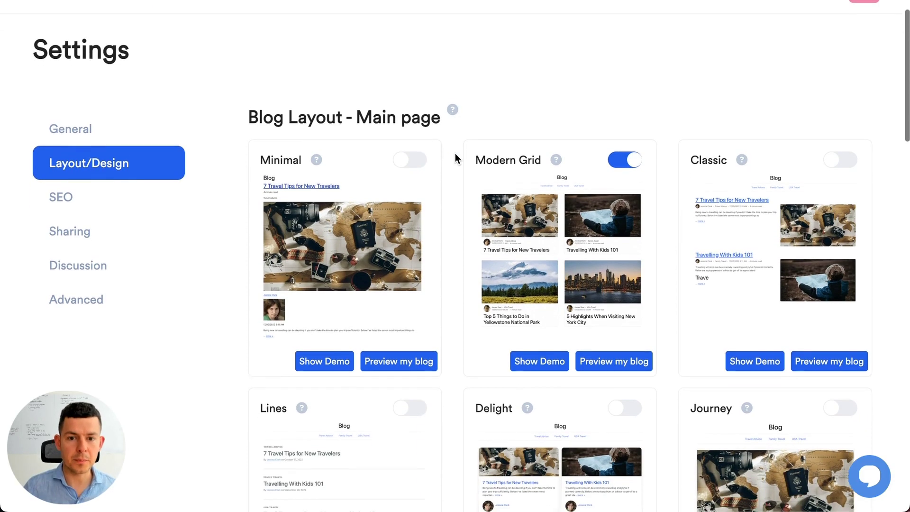
pyautogui.scroll(-2, 455, 154)
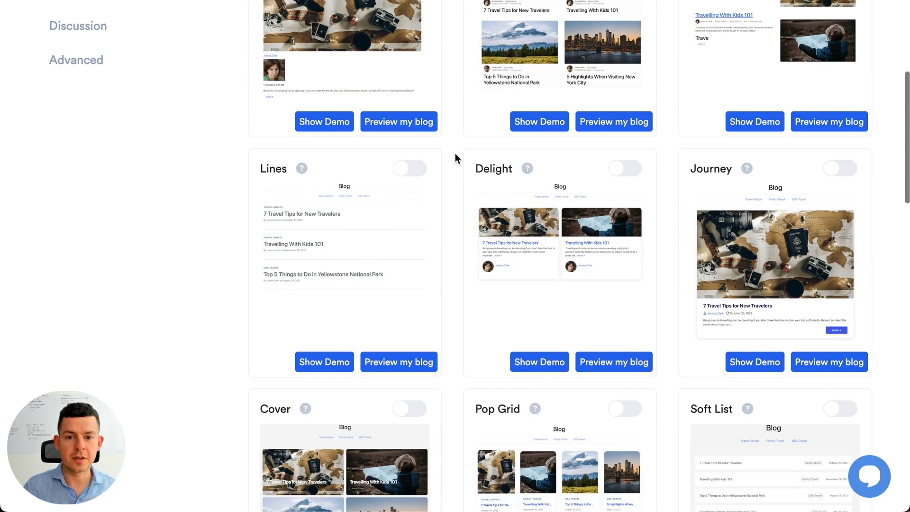
pyautogui.scroll(-4, 455, 158)
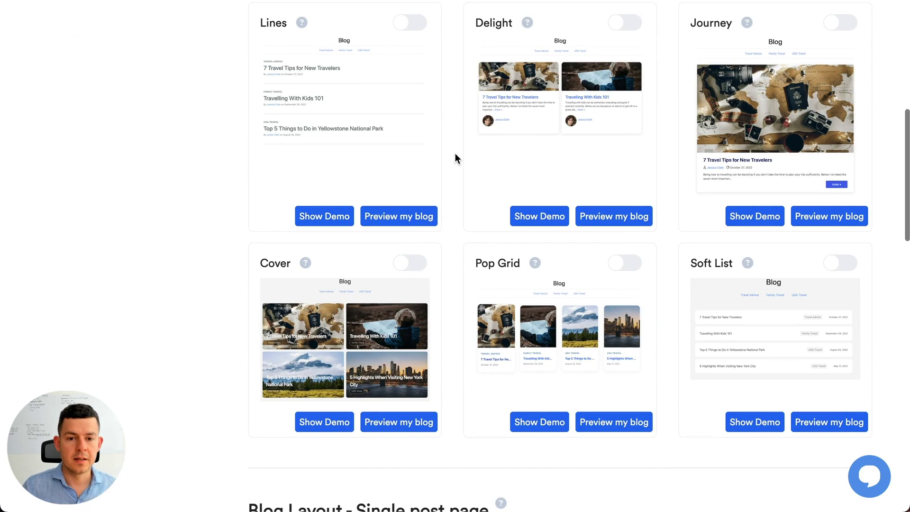
pyautogui.click(627, 264)
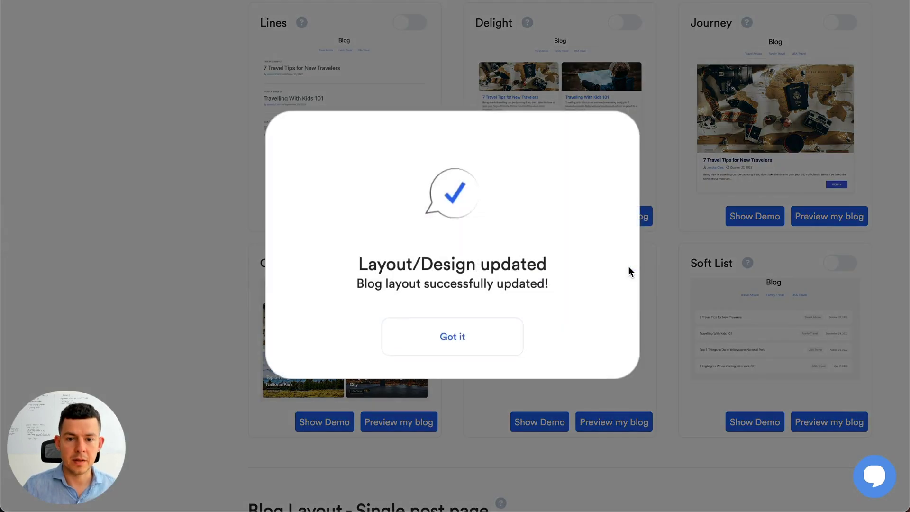
pyautogui.click(459, 353)
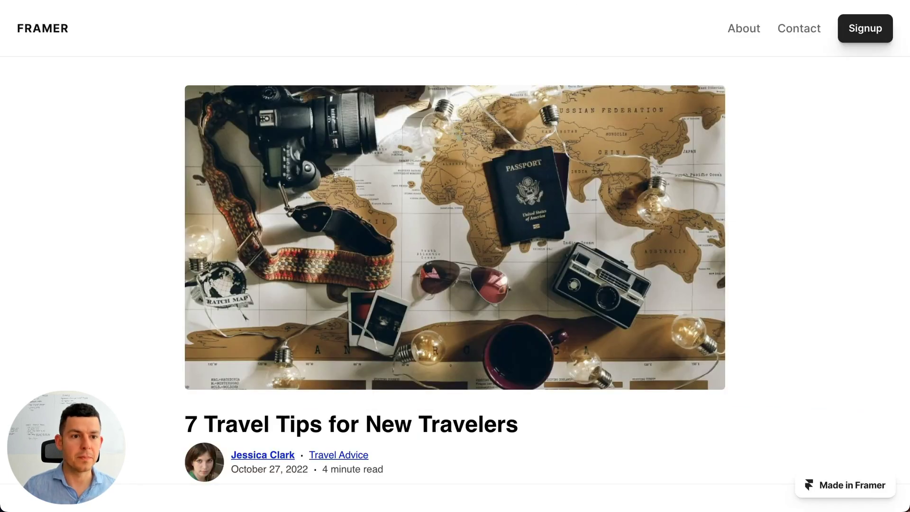
# - Return to the published /blog page and scroll through the four new Pop Grid post cards
pyautogui.hotkey('alt', 'Left')
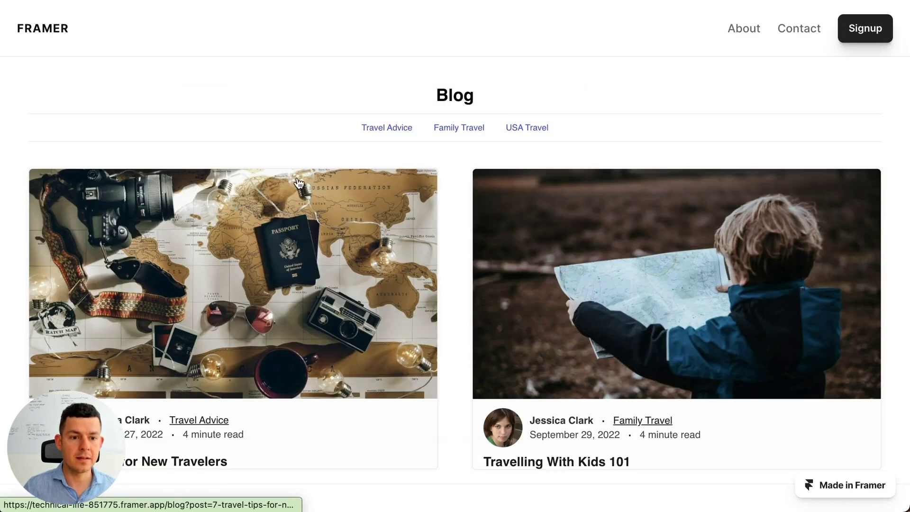
pyautogui.scroll(-3, 298, 181)
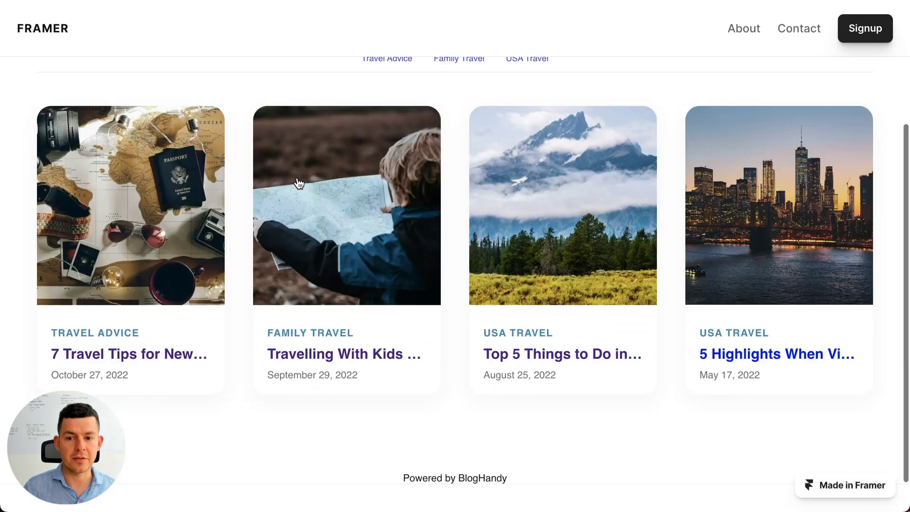
pyautogui.scroll(3, 299, 181)
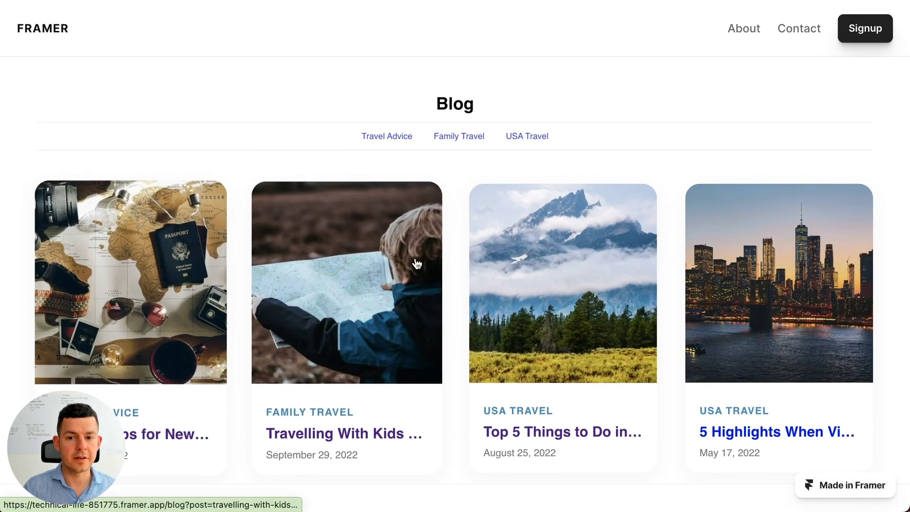